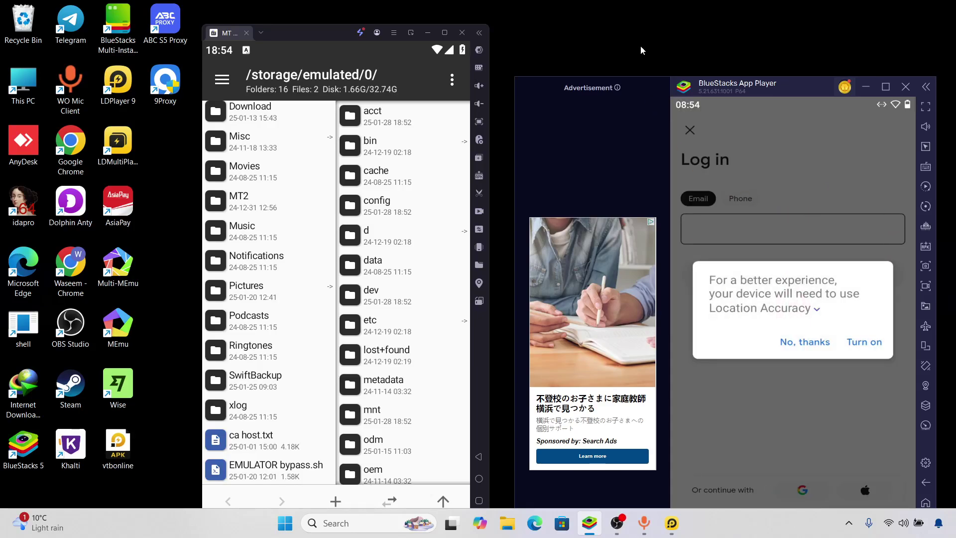
# Step: Decline the Location Accuracy request on the RedotPay login screen
pyautogui.rightClick(634, 5)
pyautogui.click(687, 52)
pyautogui.click(803, 343)
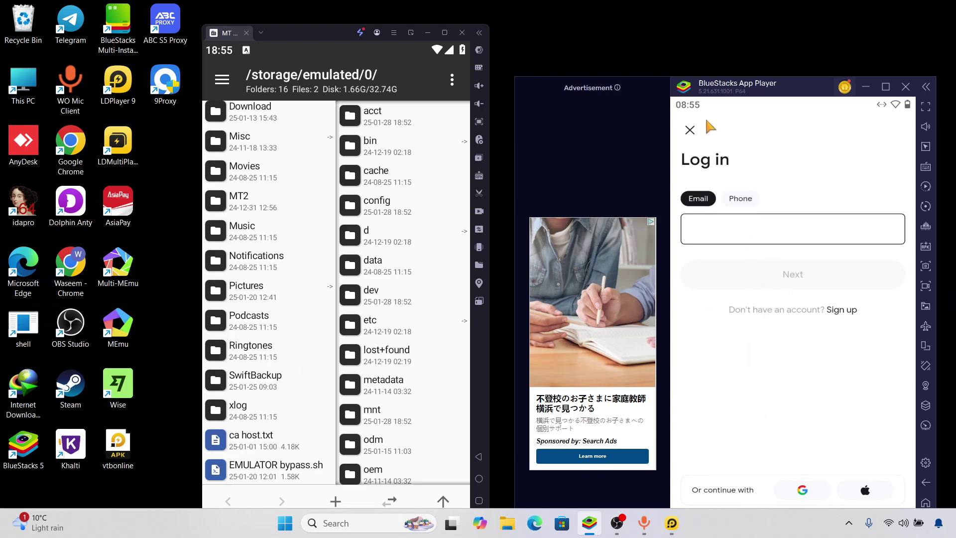
pyautogui.rightClick(654, 21)
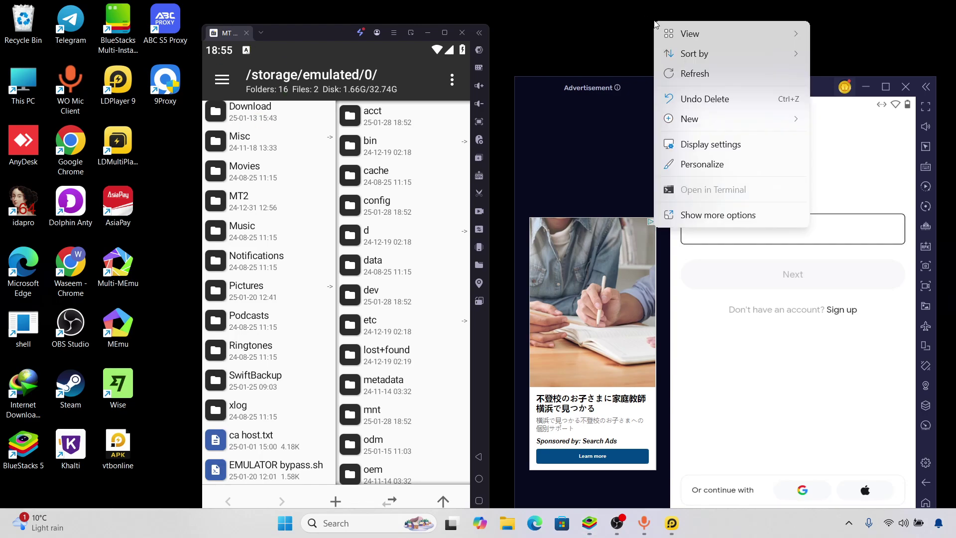
pyautogui.click(688, 77)
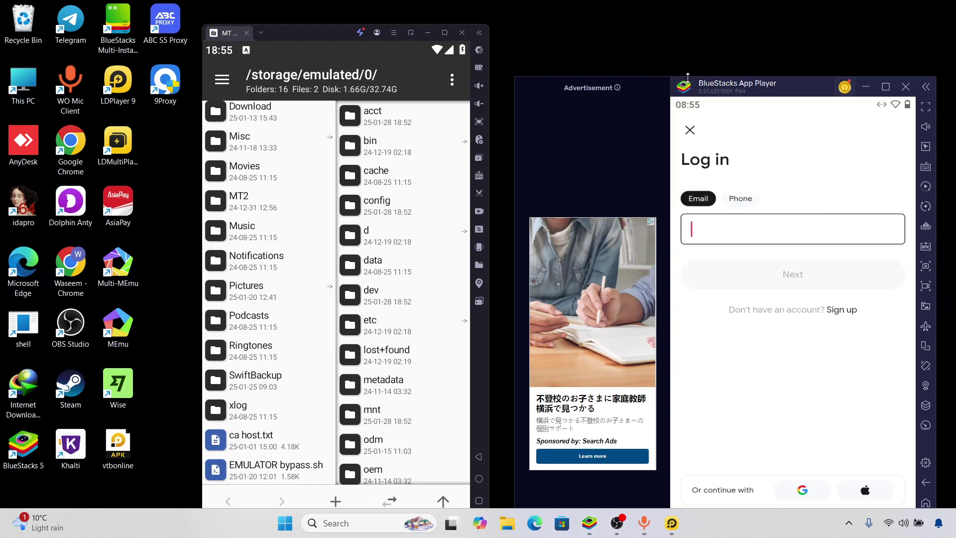
pyautogui.rightClick(719, 6)
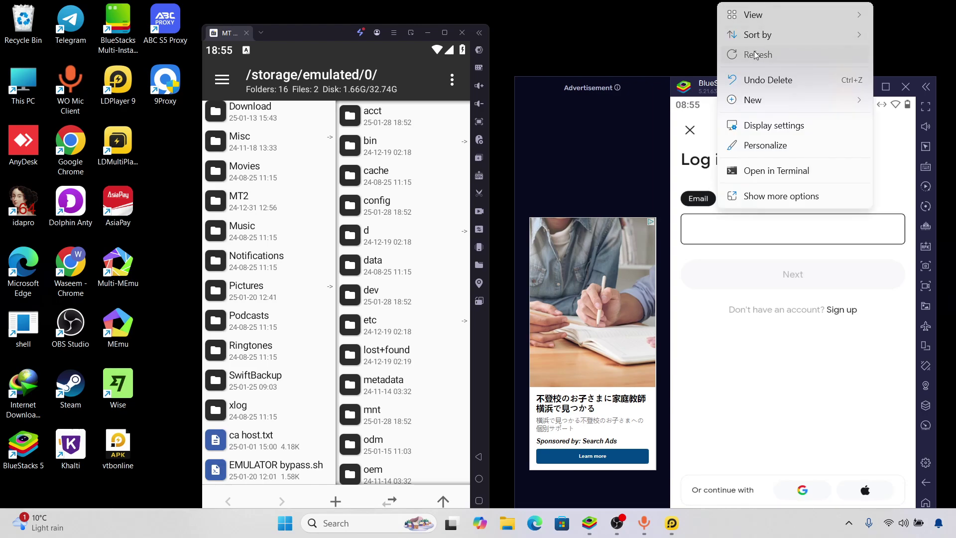
pyautogui.click(754, 51)
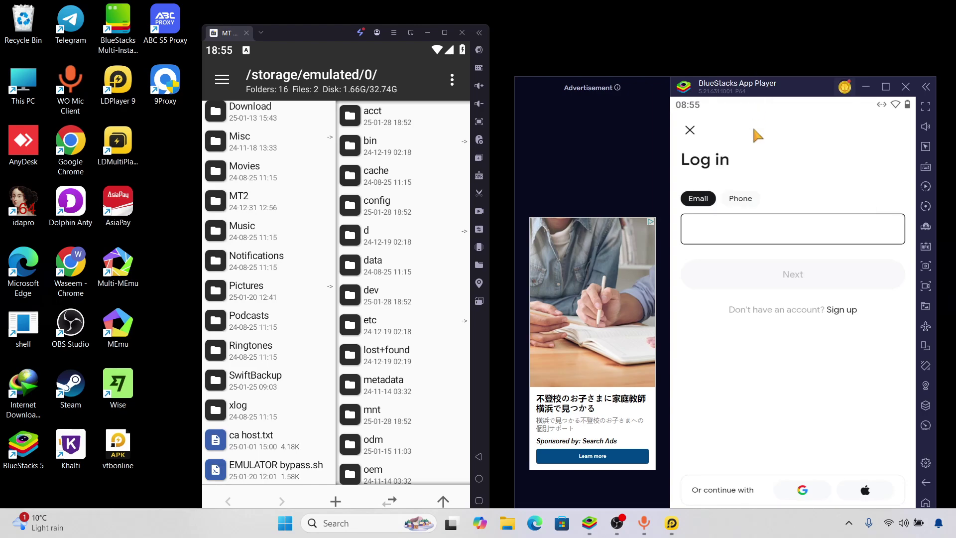
# Step: Sign up for a new RedotPay account with the existing Google account, without a referral code
pyautogui.click(739, 199)
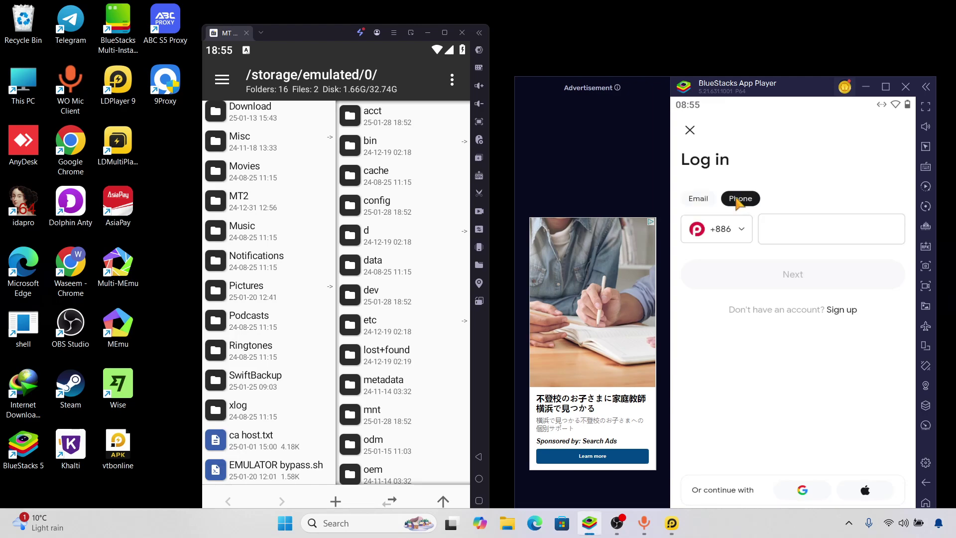
pyautogui.click(841, 311)
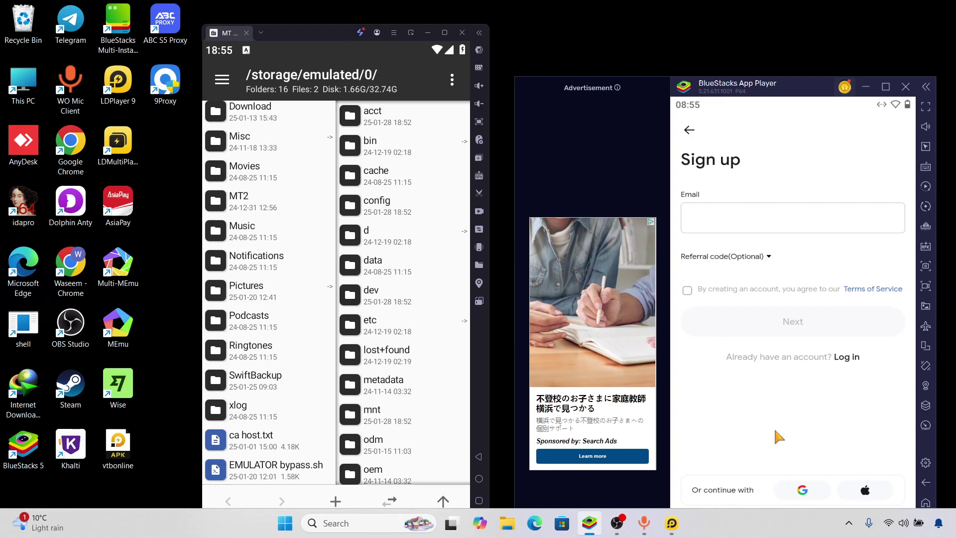
pyautogui.click(804, 492)
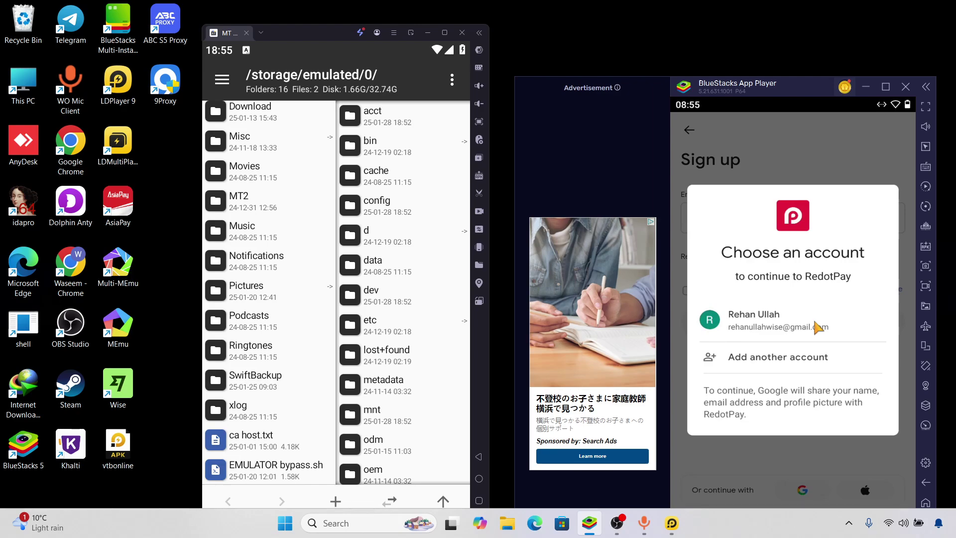
pyautogui.click(818, 329)
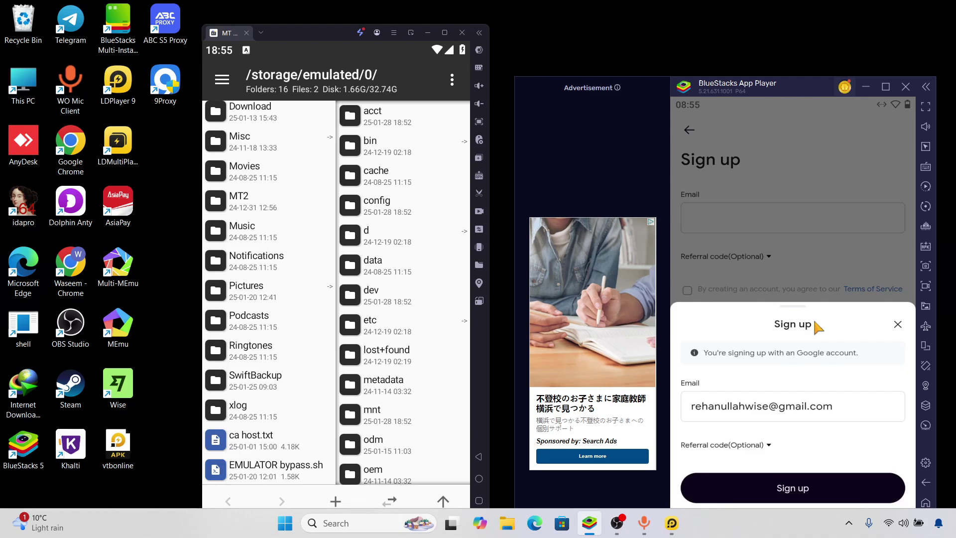
pyautogui.click(781, 487)
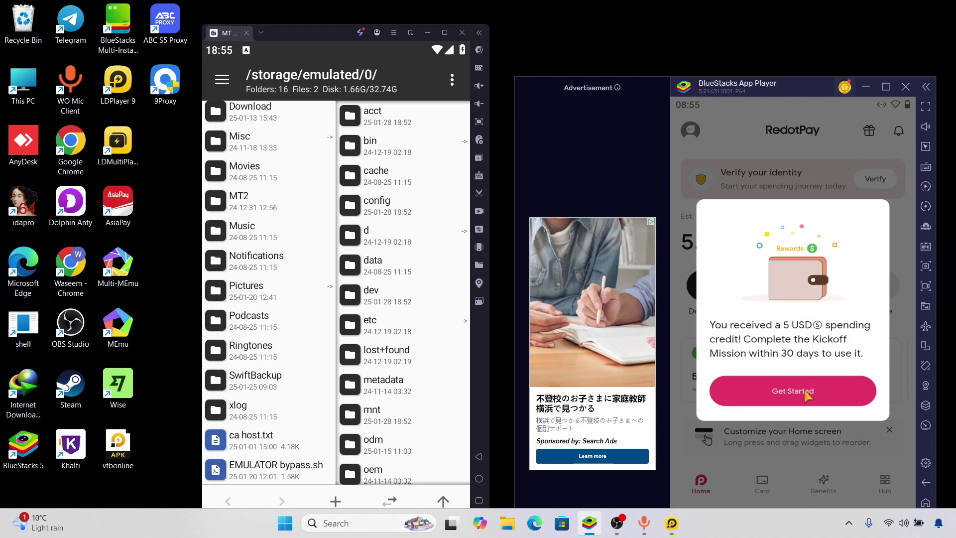
# Step: Start the Kickoff Mission from the spending credit offer, view the nationality page and return to the RedotPay home screen
pyautogui.click(805, 393)
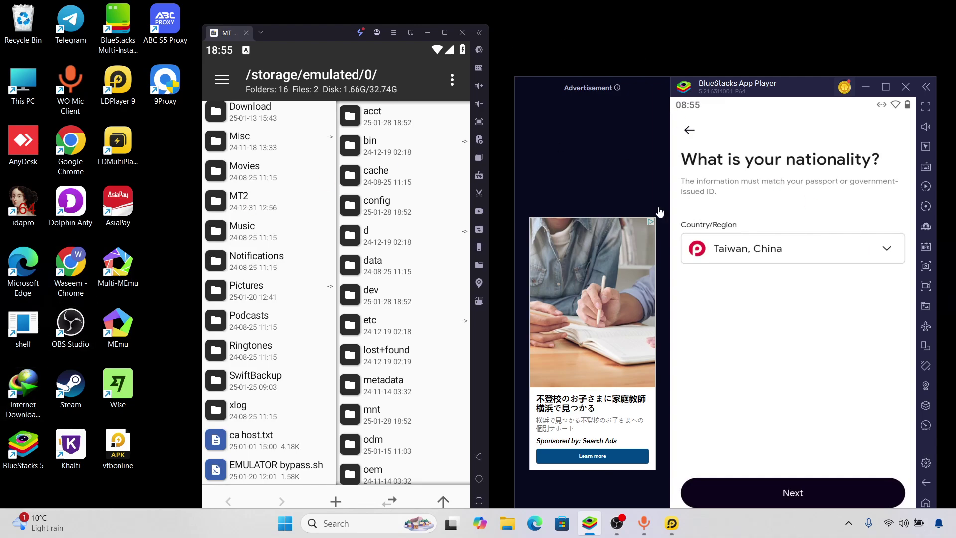
pyautogui.rightClick(839, 2)
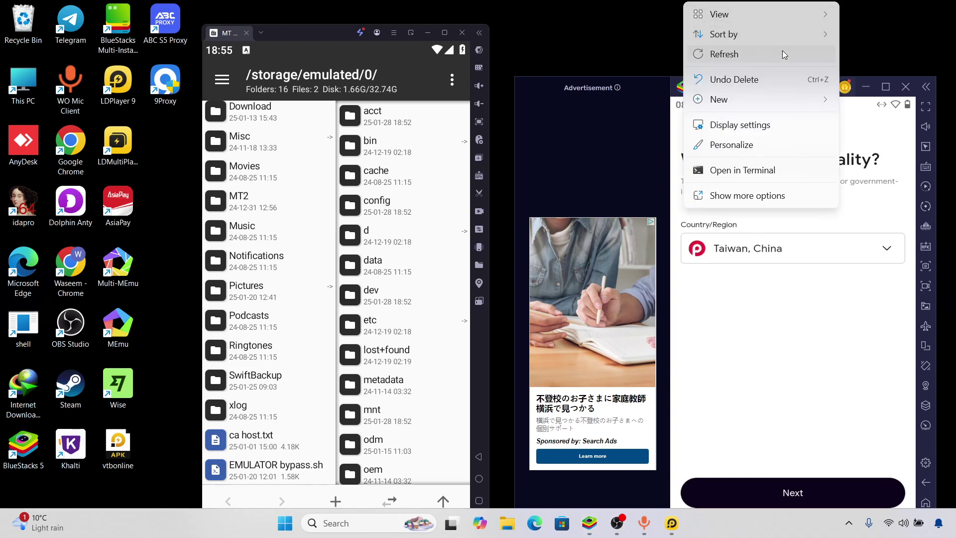
pyautogui.click(782, 50)
pyautogui.rightClick(713, 3)
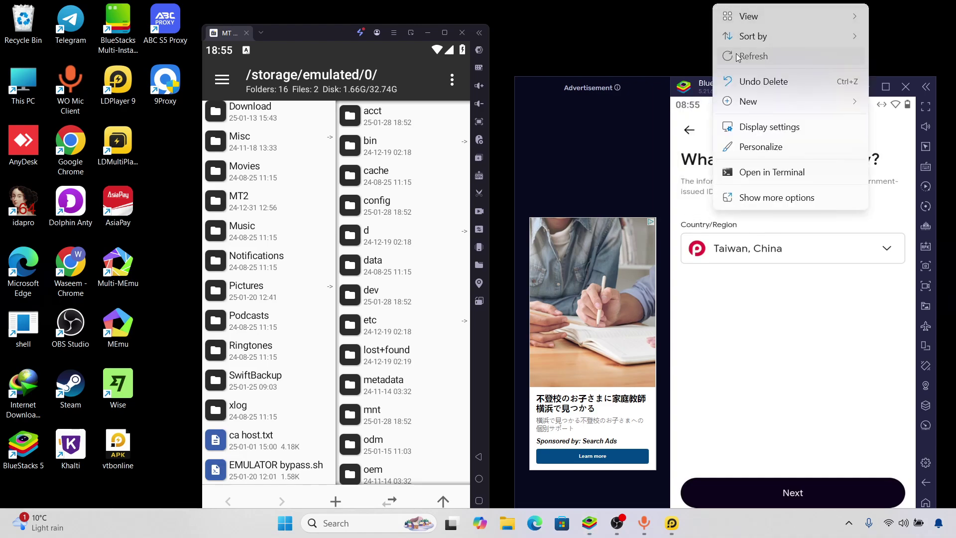
pyautogui.click(737, 56)
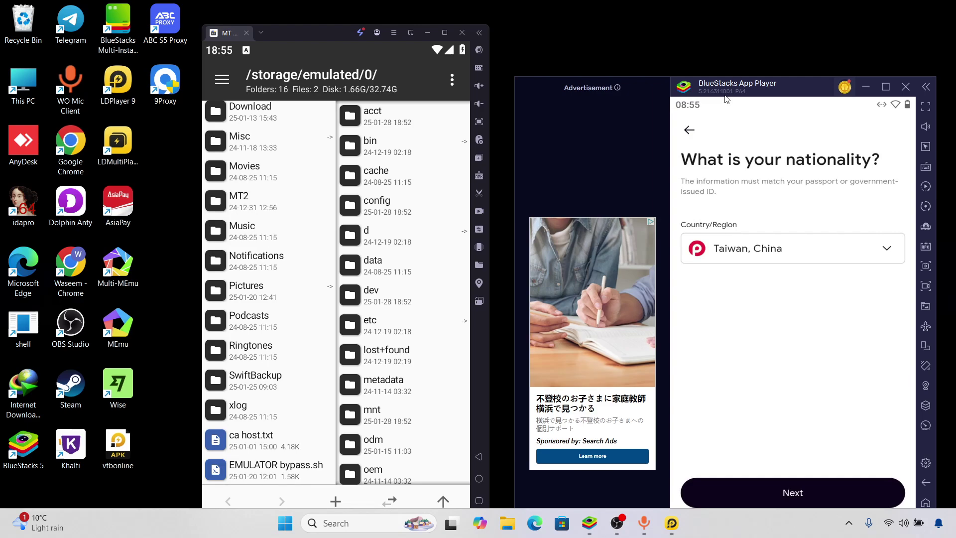
pyautogui.click(683, 132)
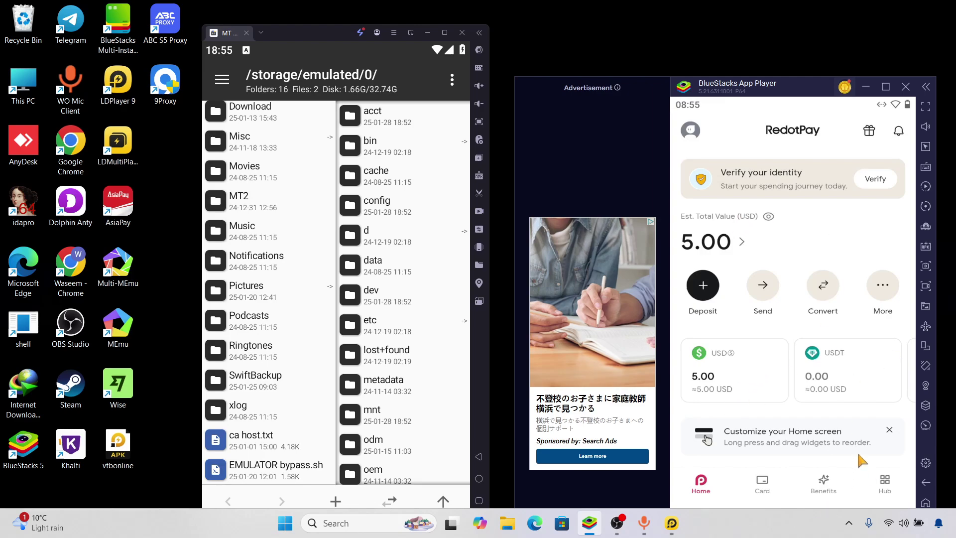
# Step: Review RedotPay's Hub, Benefits and virtual and physical card pages, and return to the home page
pyautogui.click(884, 486)
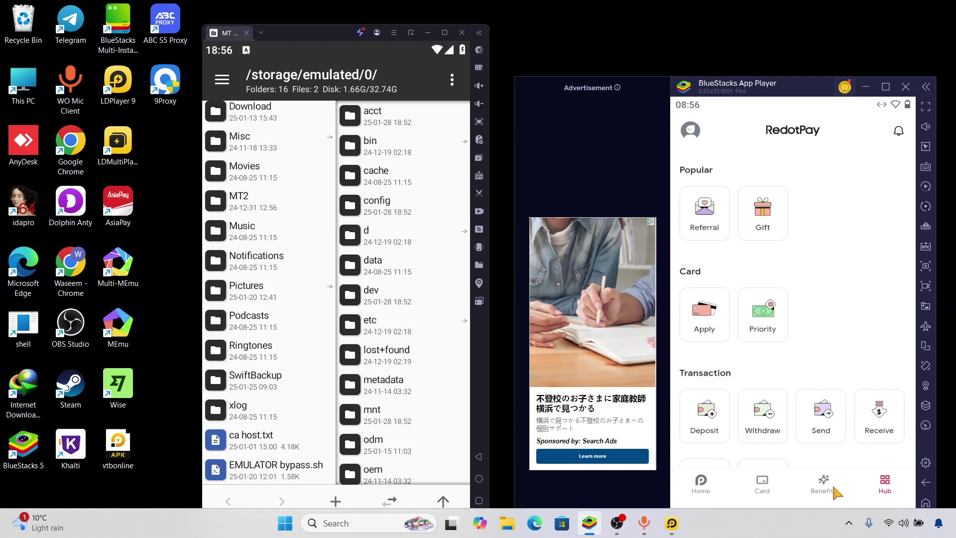
pyautogui.scroll(-2, 792, 239)
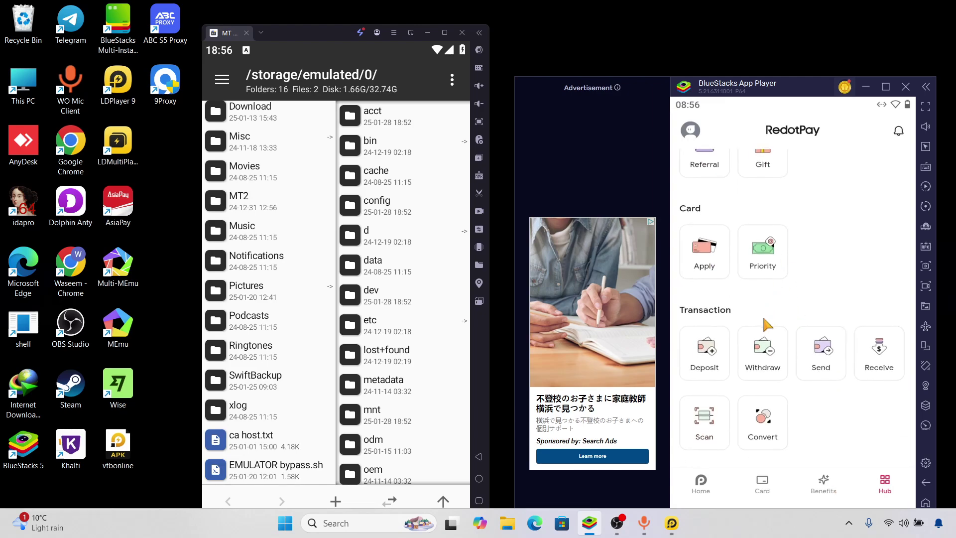
pyautogui.scroll(2, 742, 319)
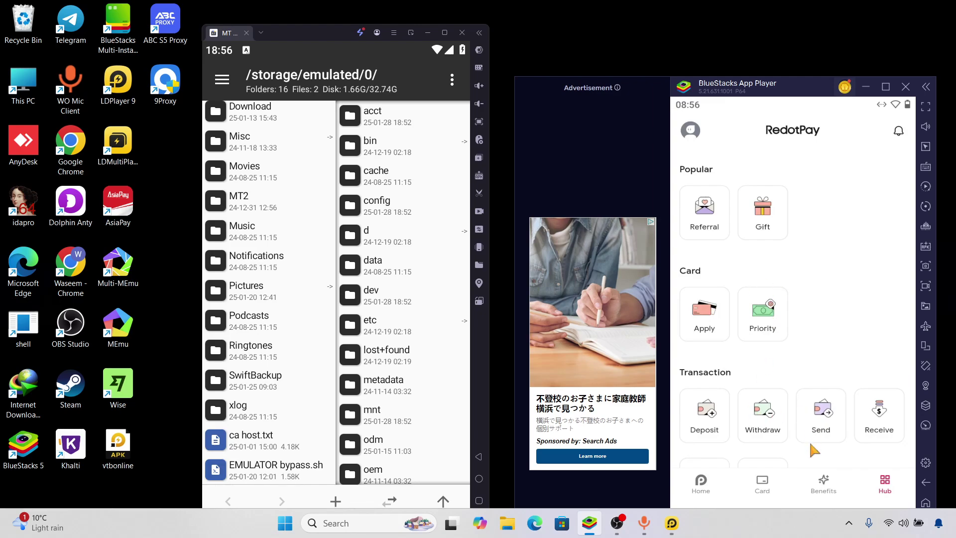
pyautogui.click(821, 487)
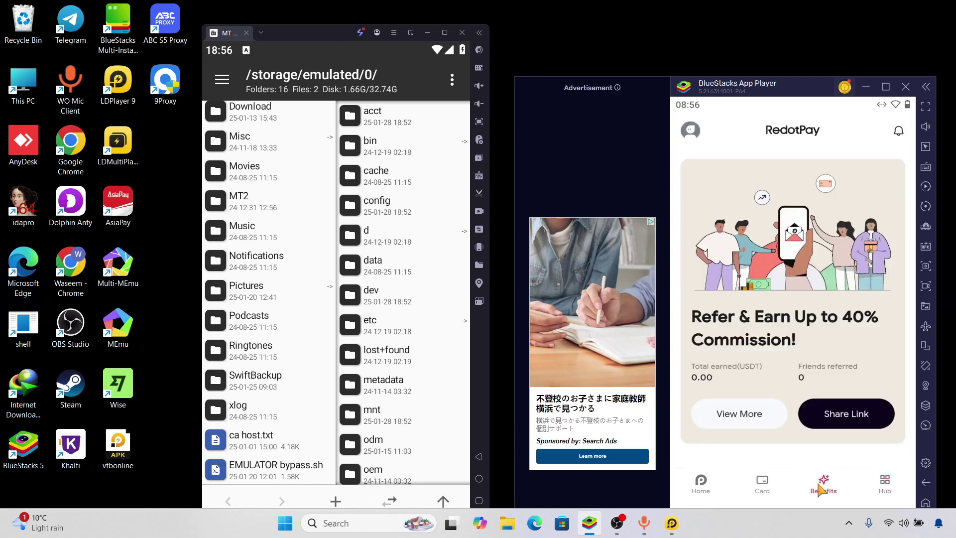
pyautogui.click(754, 488)
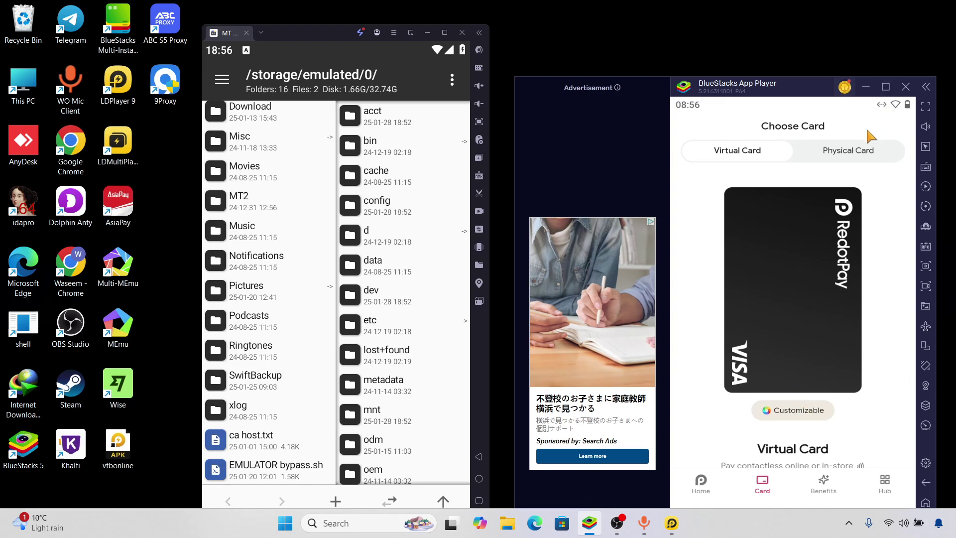
pyautogui.click(851, 155)
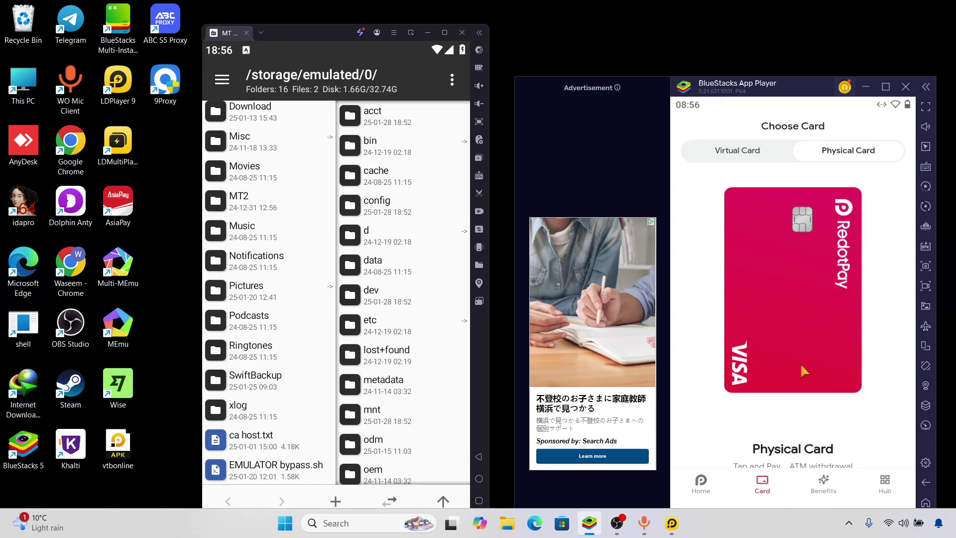
pyautogui.scroll(-1, 800, 362)
pyautogui.click(697, 483)
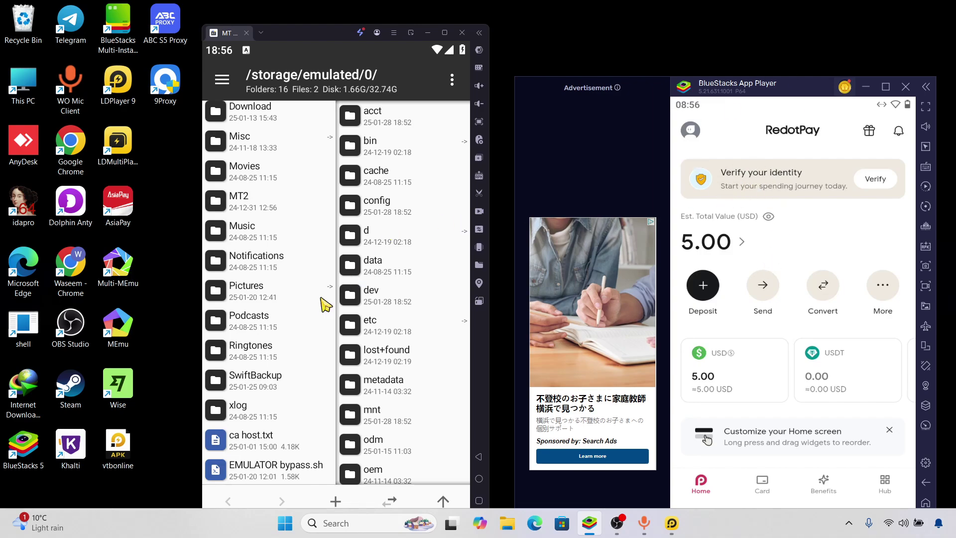
# Step: Switch to the LDPlayer emulator and view the execution preferences of EMULATOR bypass.sh in MT Manager
pyautogui.click(303, 320)
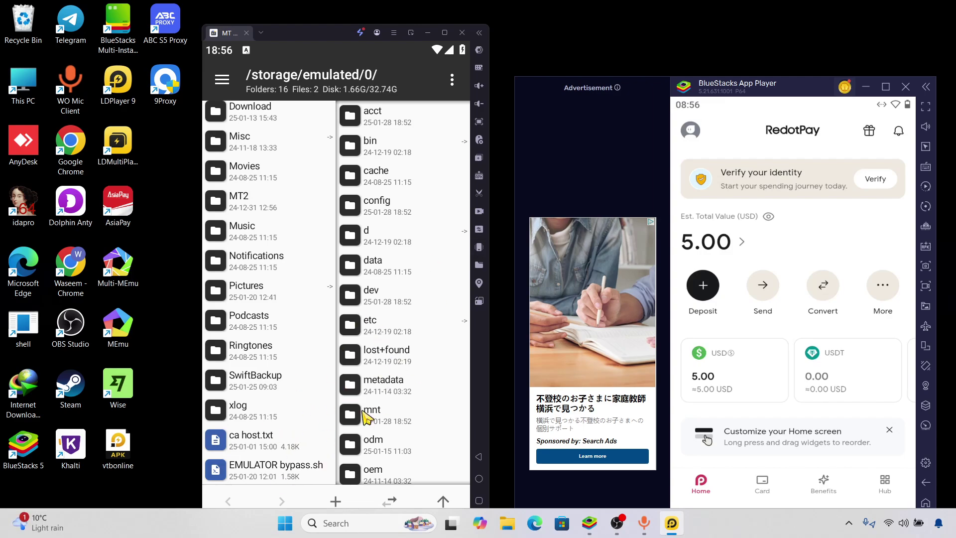
pyautogui.moveTo(279, 474)
pyautogui.mouseDown()
pyautogui.moveTo(284, 498)
pyautogui.moveTo(295, 482)
pyautogui.mouseUp()
pyautogui.click(272, 470)
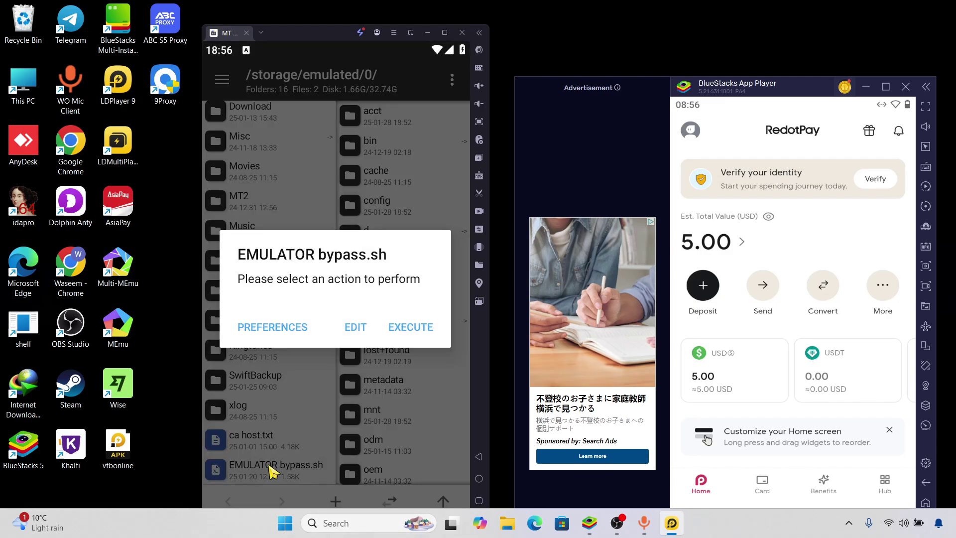
pyautogui.click(286, 331)
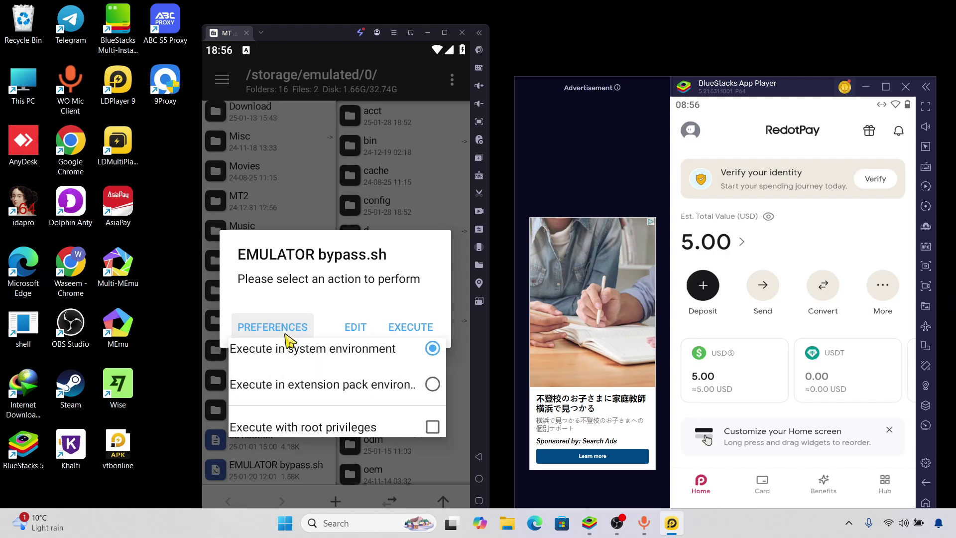
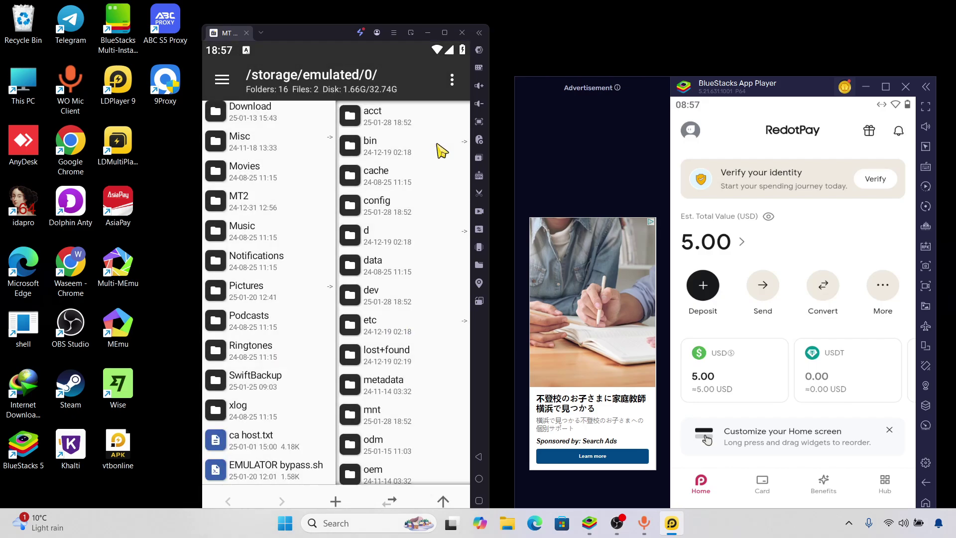
# Step: Select ca host.txt in MT Manager's /storage/emulated/0/ folder
pyautogui.click(294, 443)
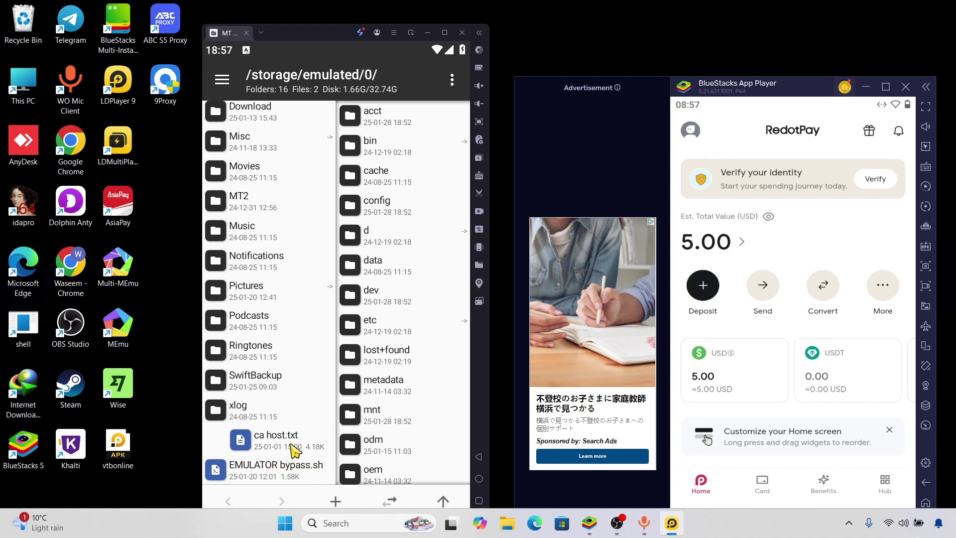
pyautogui.click(254, 446)
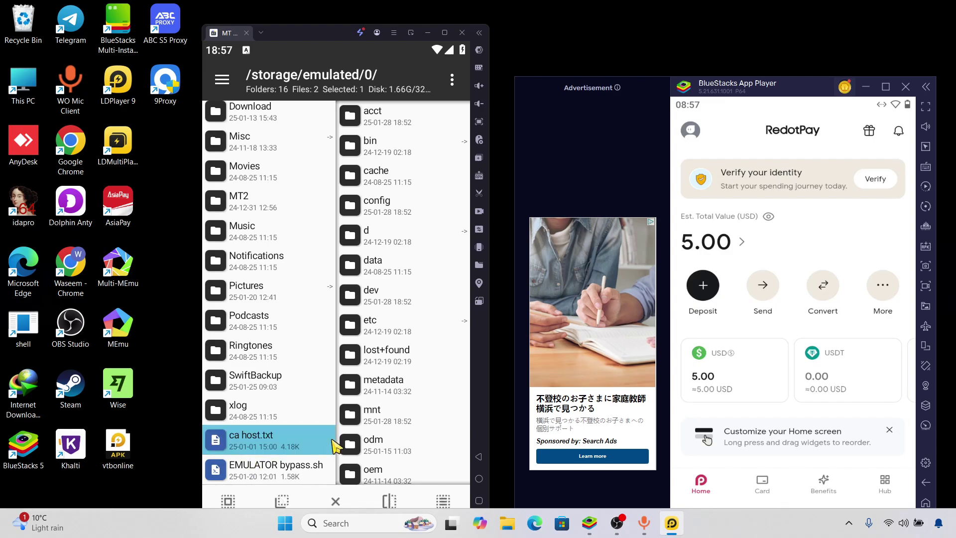
# Step: Load ca host.txt as the hosts file in Strange VPN and turn the VPN on with its On Startup option
pyautogui.click(480, 478)
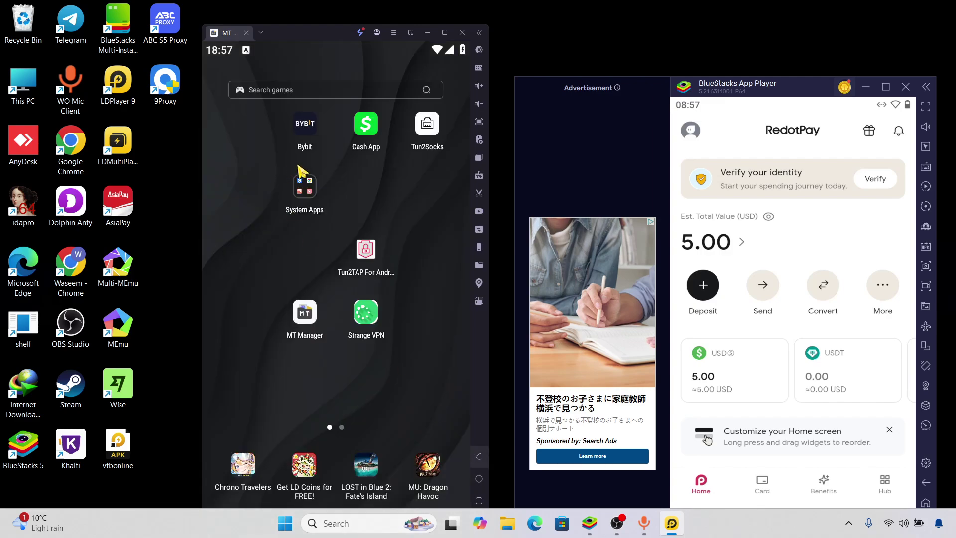
pyautogui.click(369, 303)
pyautogui.click(367, 457)
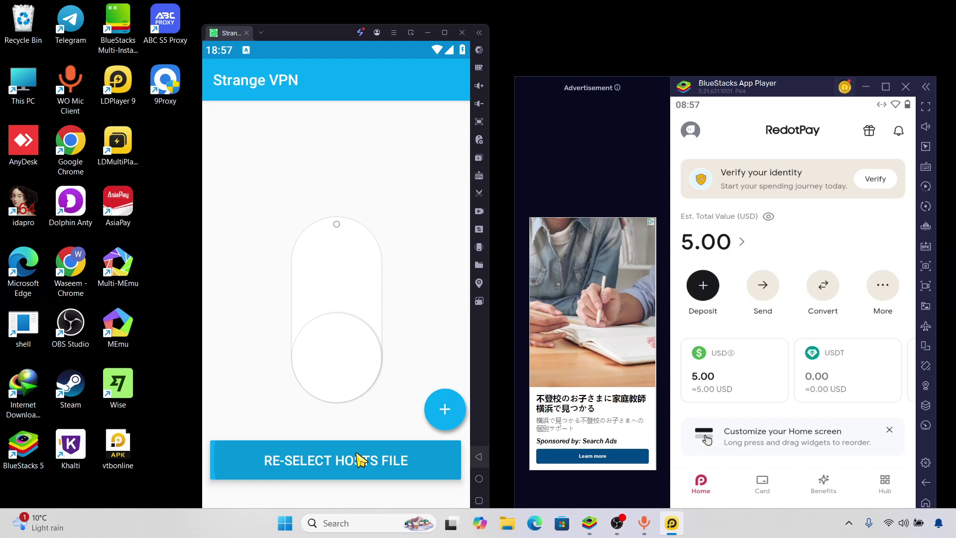
pyautogui.moveTo(436, 397); pyautogui.dragTo(459, 239)
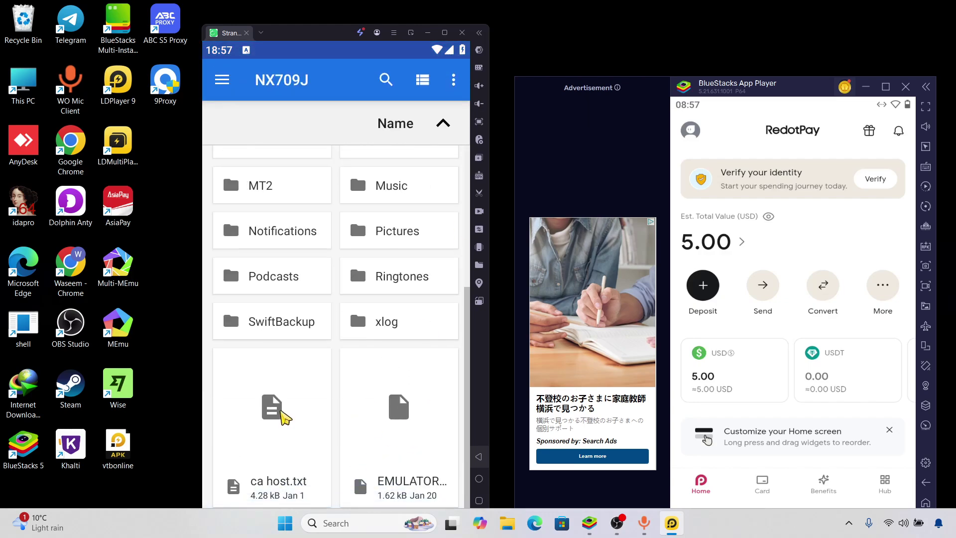
pyautogui.click(288, 436)
pyautogui.click(446, 409)
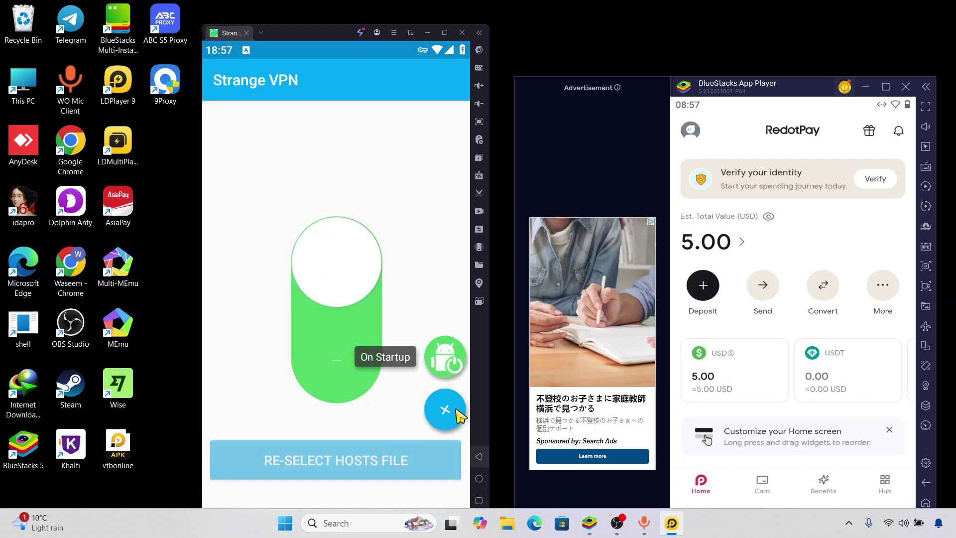
pyautogui.click(445, 357)
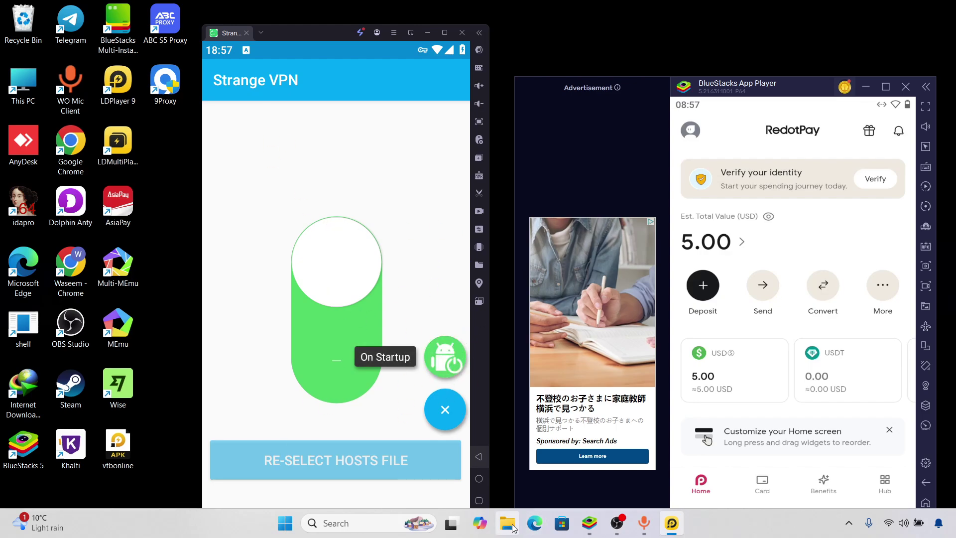
# Step: Return to MT Manager in LDPlayer and clear the selection of ca host.txt
pyautogui.click(480, 477)
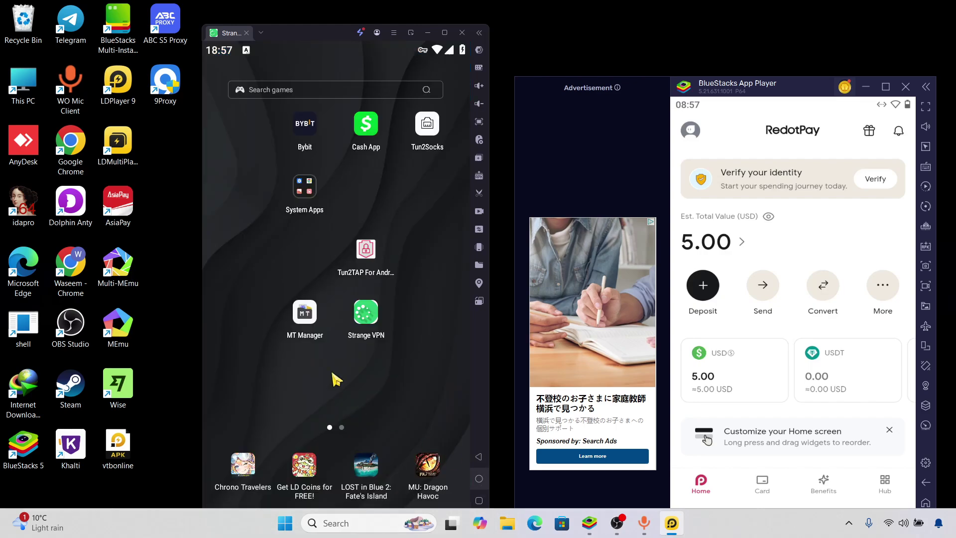
pyautogui.click(301, 328)
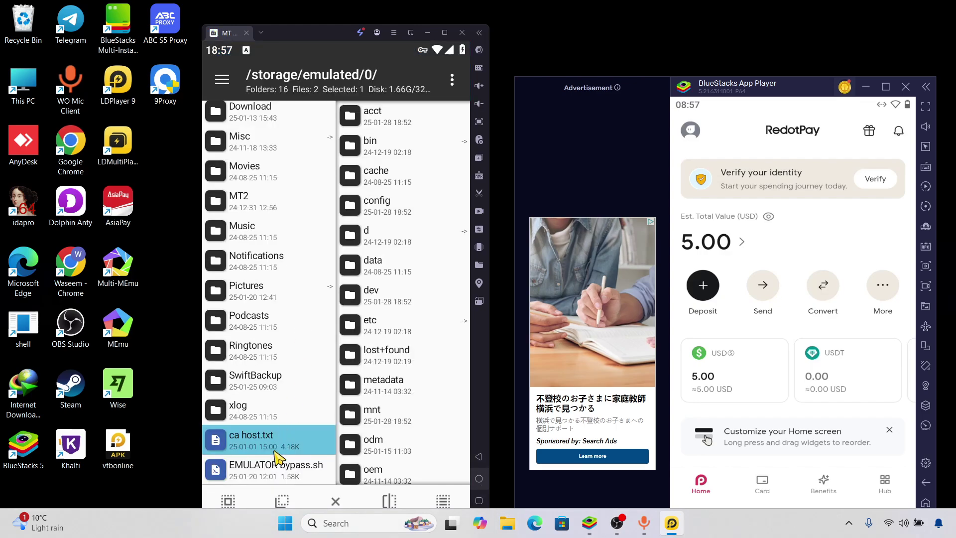
pyautogui.click(282, 473)
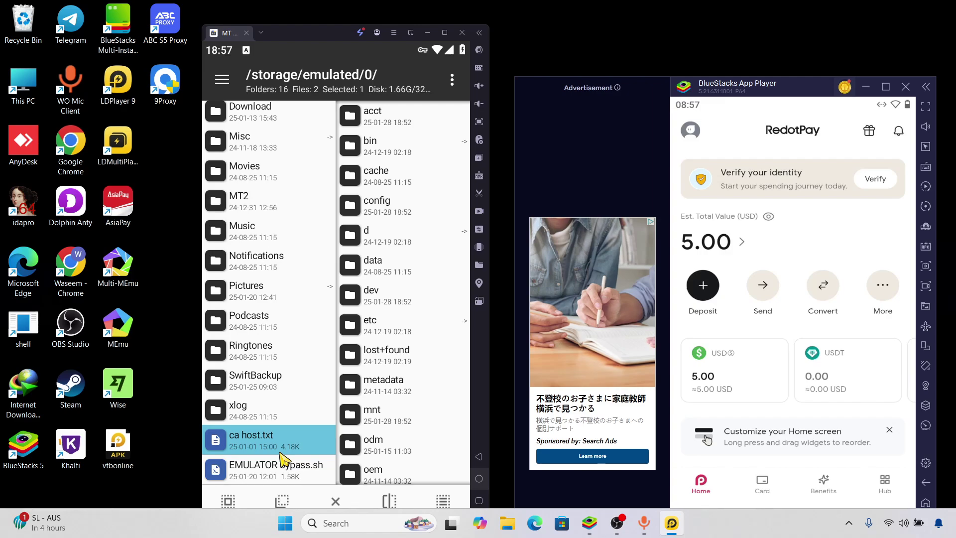
pyautogui.click(280, 451)
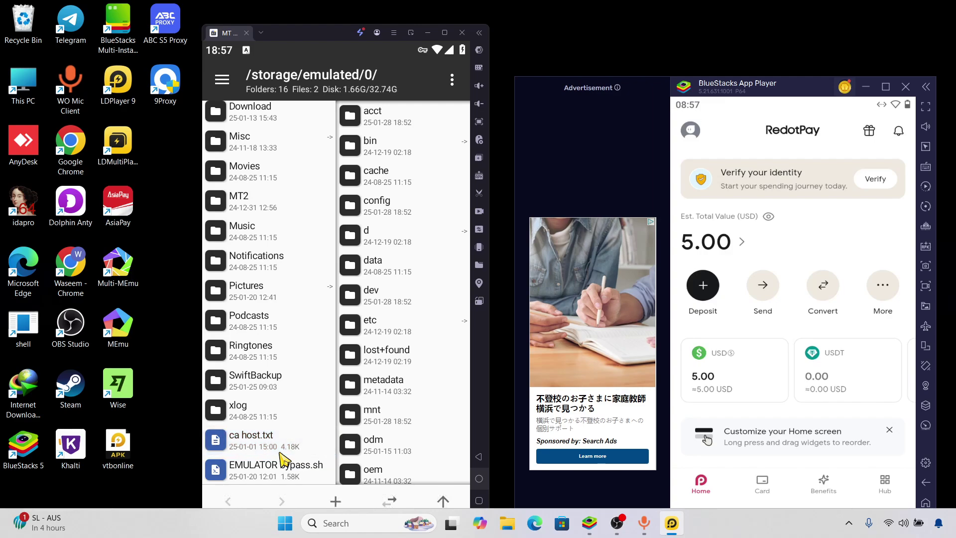
pyautogui.moveTo(314, 348); pyautogui.dragTo(305, 329)
# Step: Switch to RedotPay in BlueStacks, view its withdrawal currencies and Card page, and return to the home page
pyautogui.click(882, 287)
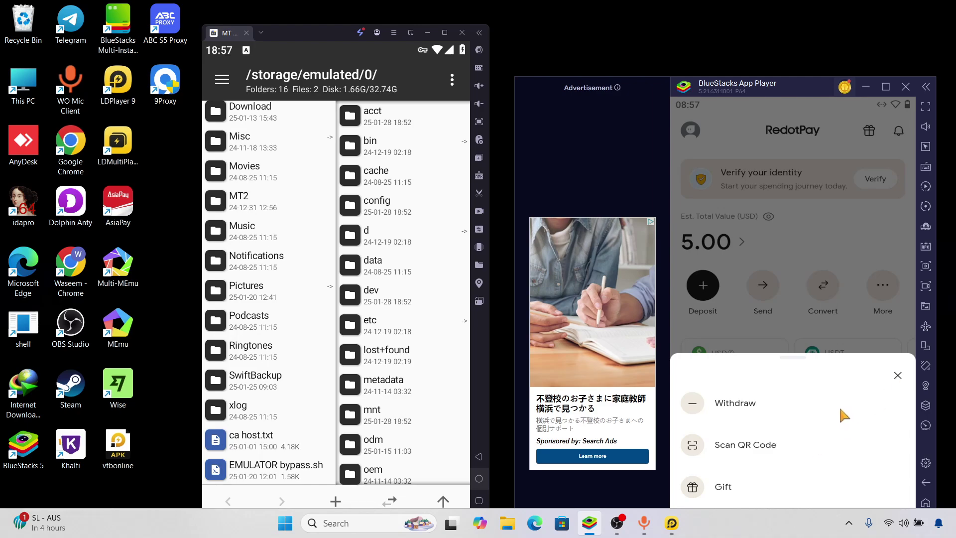
pyautogui.click(809, 403)
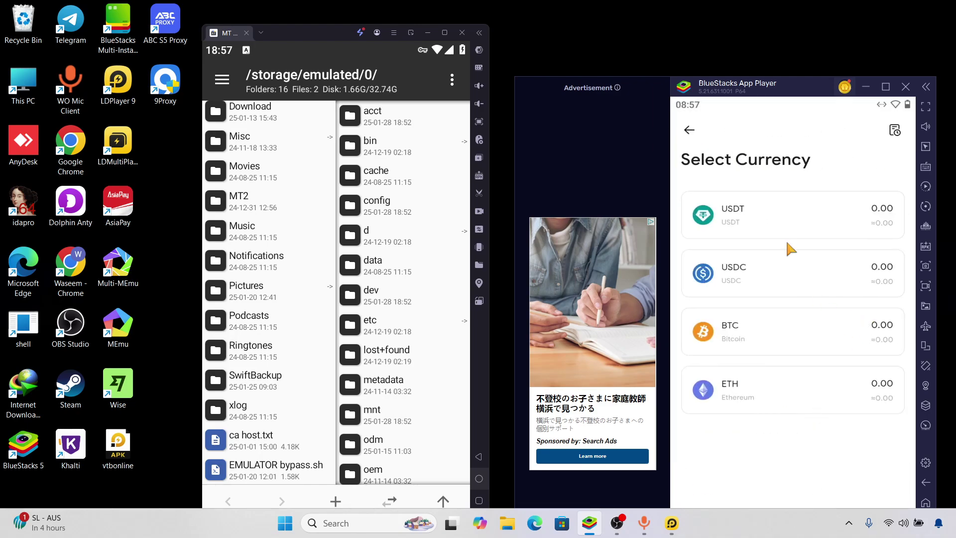
pyautogui.click(690, 131)
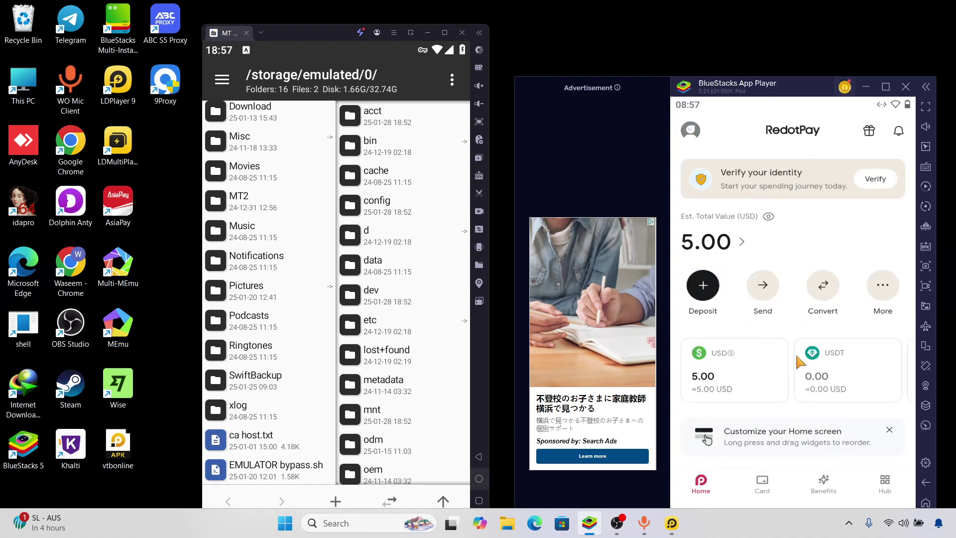
pyautogui.click(763, 482)
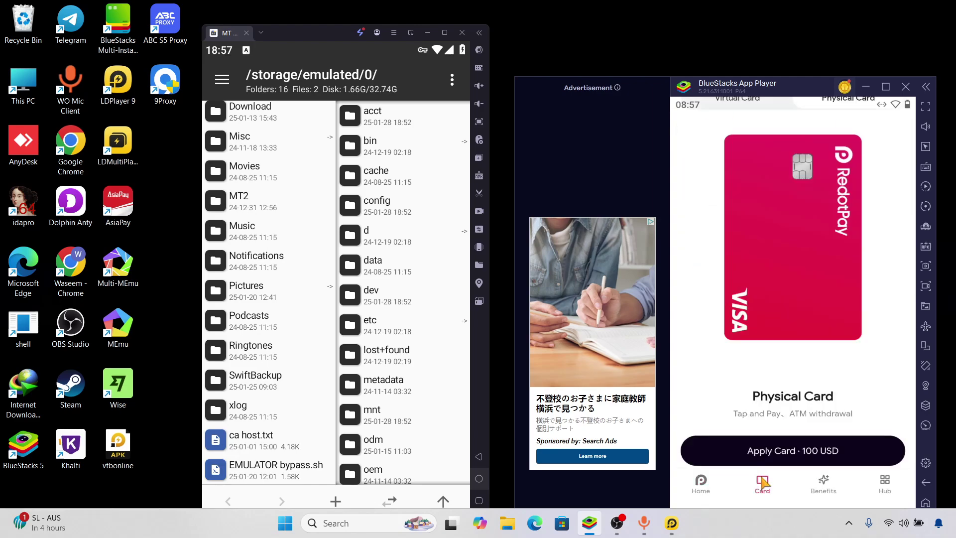
pyautogui.click(701, 484)
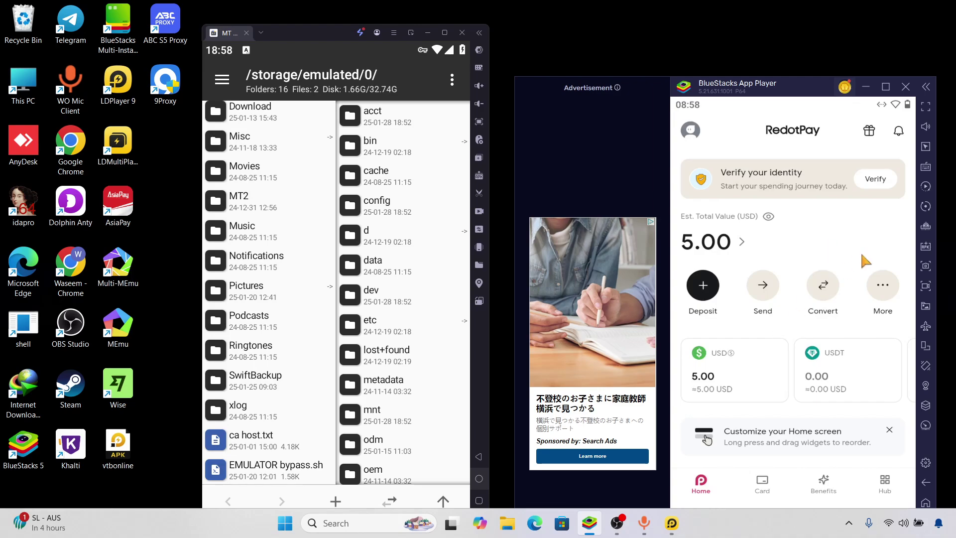
# Step: Open RedotPay's QR code scanner and allow it to take pictures and record video
pyautogui.click(882, 288)
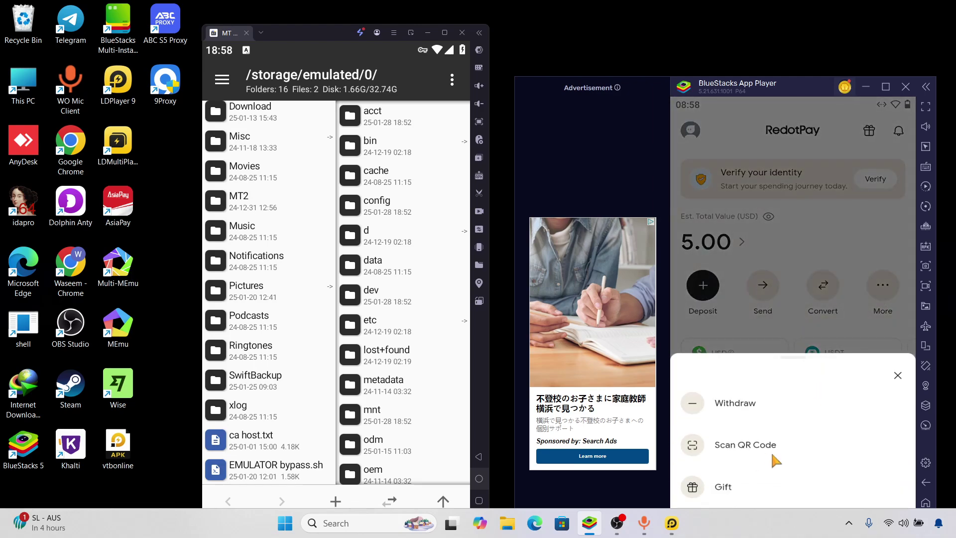
pyautogui.click(778, 443)
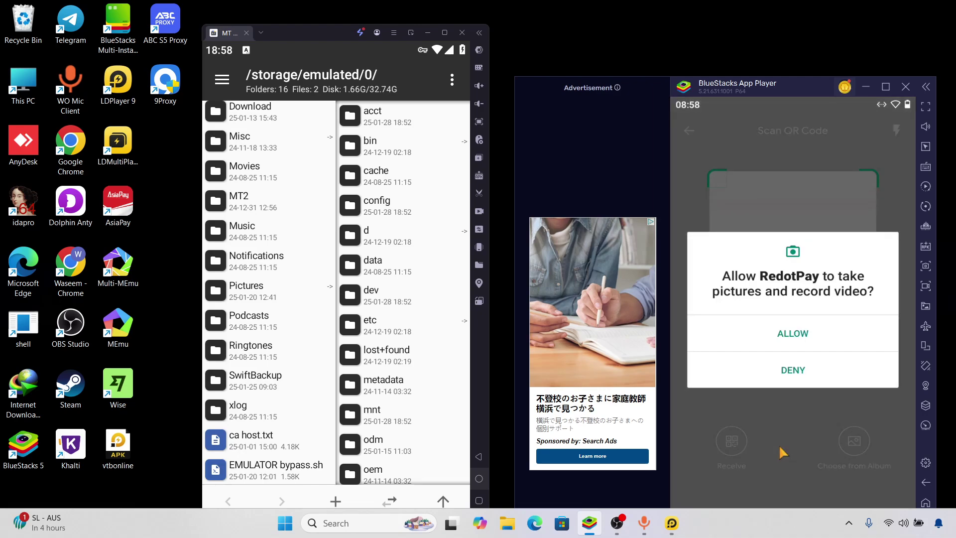
pyautogui.click(810, 332)
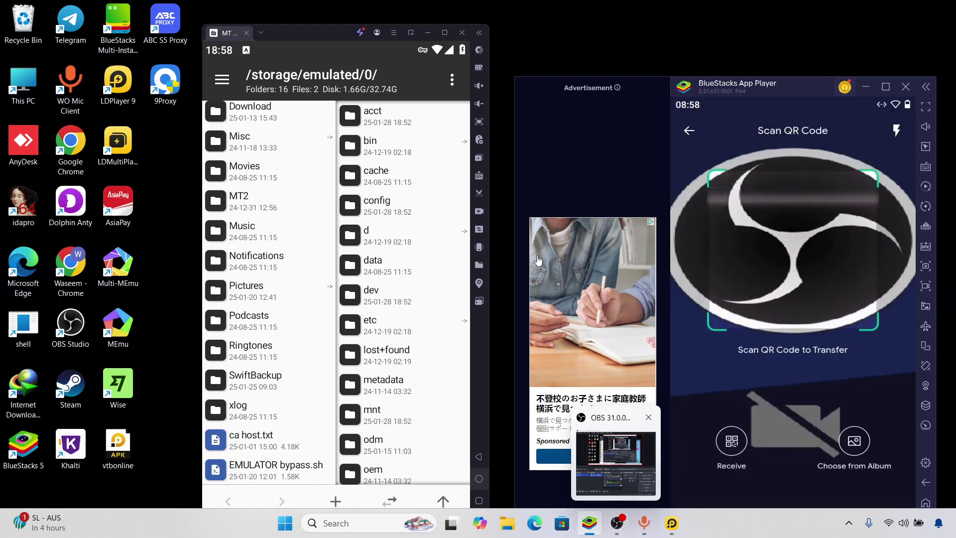
# Step: Launch another OBS Studio instance despite the one already running and postpone its update
pyautogui.doubleClick(71, 339)
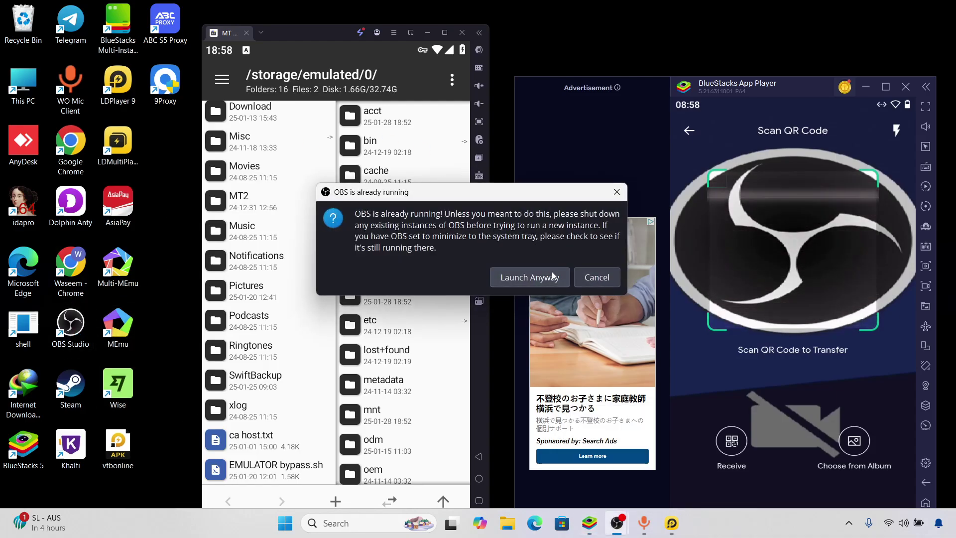
pyautogui.click(554, 277)
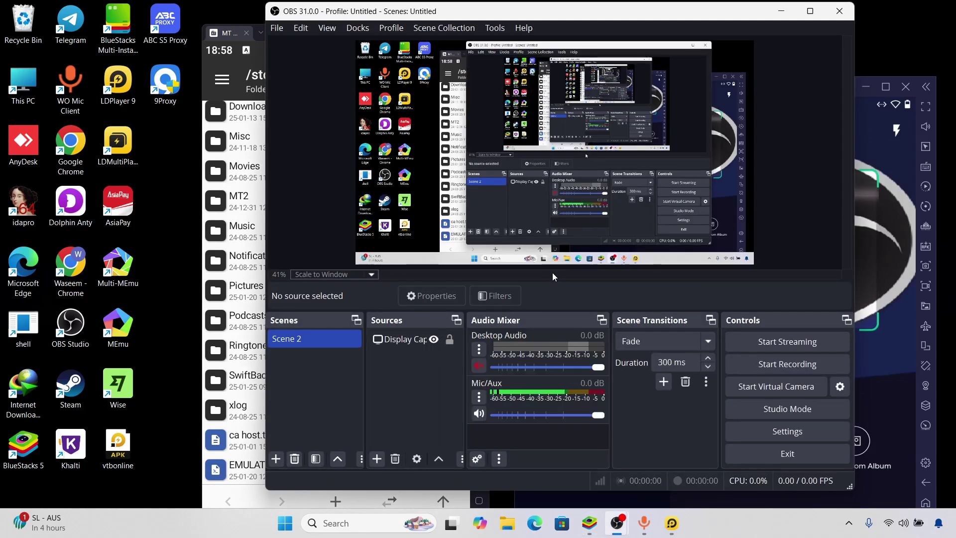
pyautogui.rightClick(605, 173)
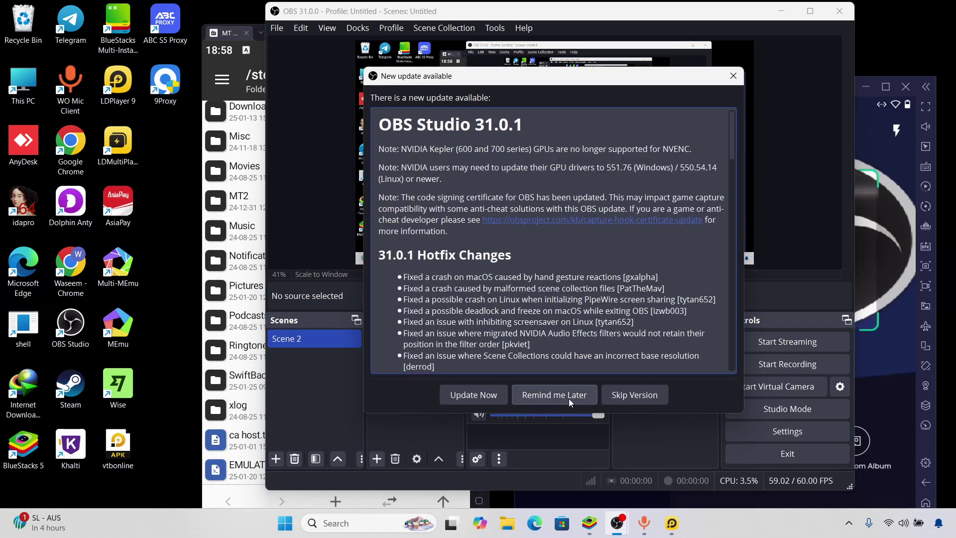
pyautogui.click(569, 399)
# Step: Add a new, visible image source named Image to Scene 2
pyautogui.click(577, 193)
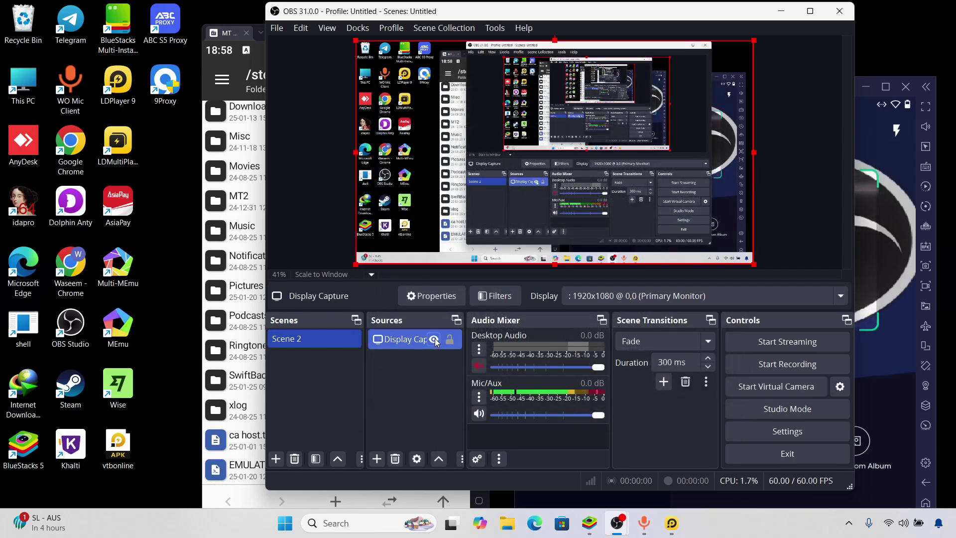
pyautogui.rightClick(564, 148)
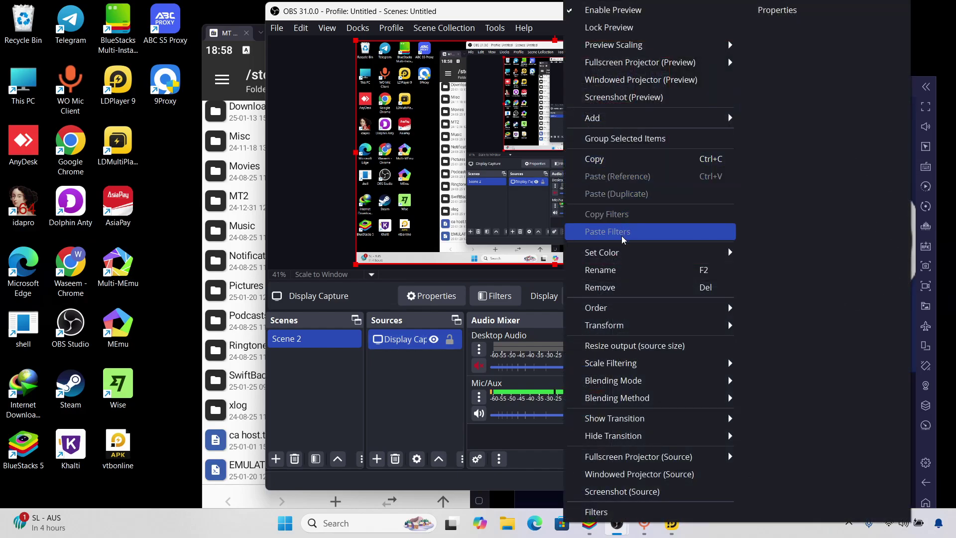
pyautogui.moveTo(641, 120)
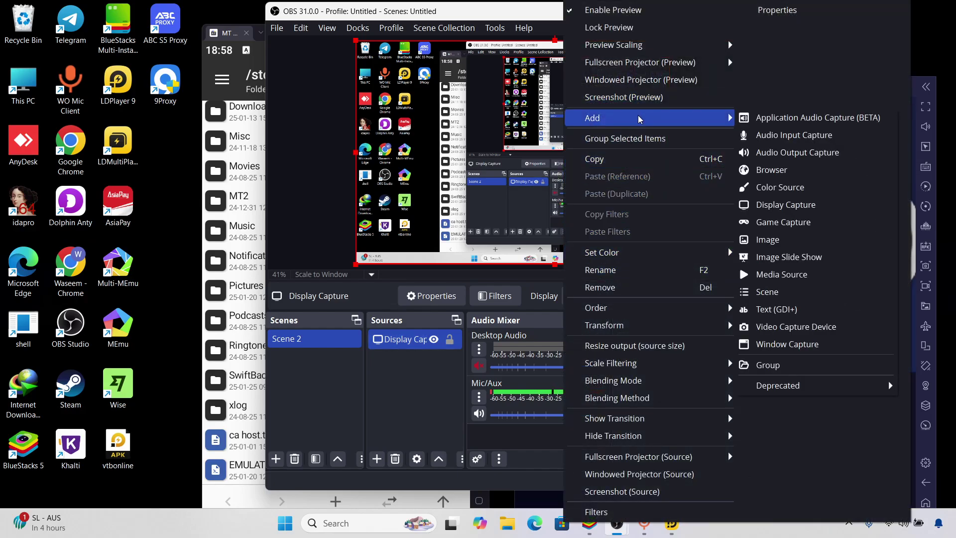
pyautogui.click(800, 239)
pyautogui.click(593, 329)
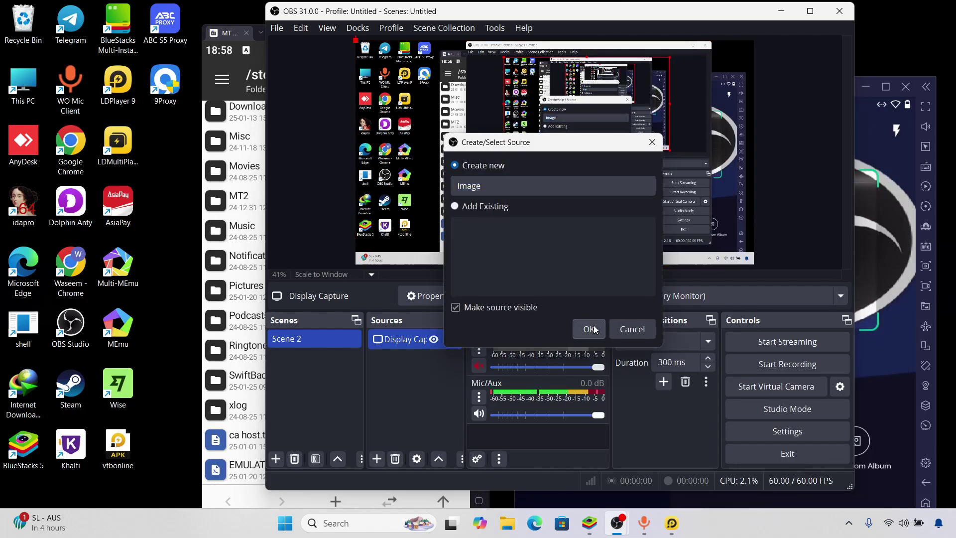
# Step: Load photo_1_2024-12-08_22-05-12.jpg from the Pictures folder as the image source's file and accept the properties
pyautogui.click(735, 253)
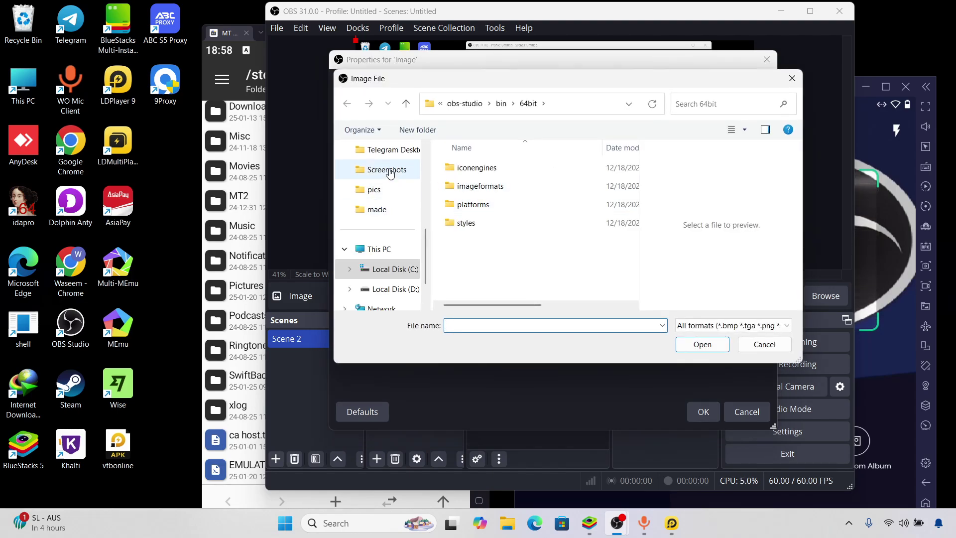
pyautogui.scroll(2, 390, 173)
pyautogui.click(386, 151)
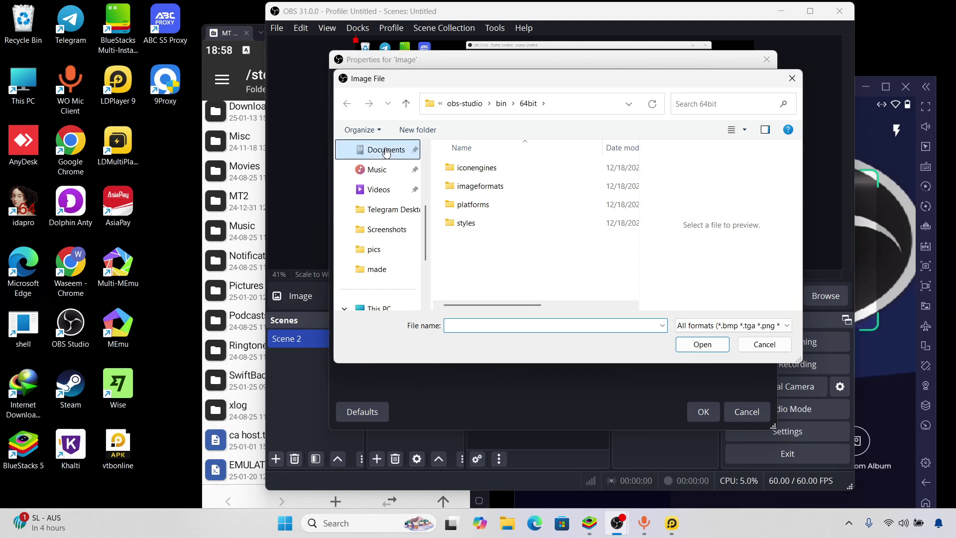
pyautogui.click(378, 208)
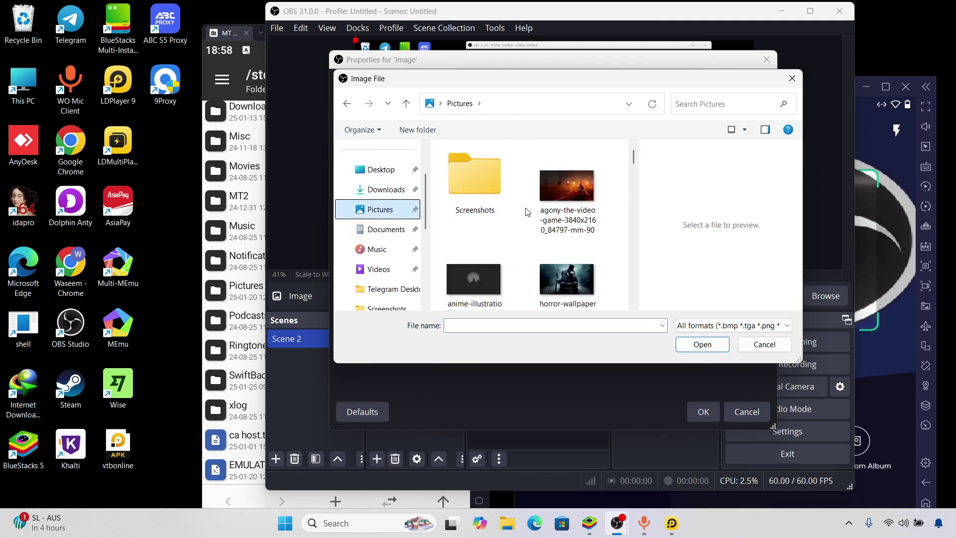
pyautogui.scroll(-1, 543, 254)
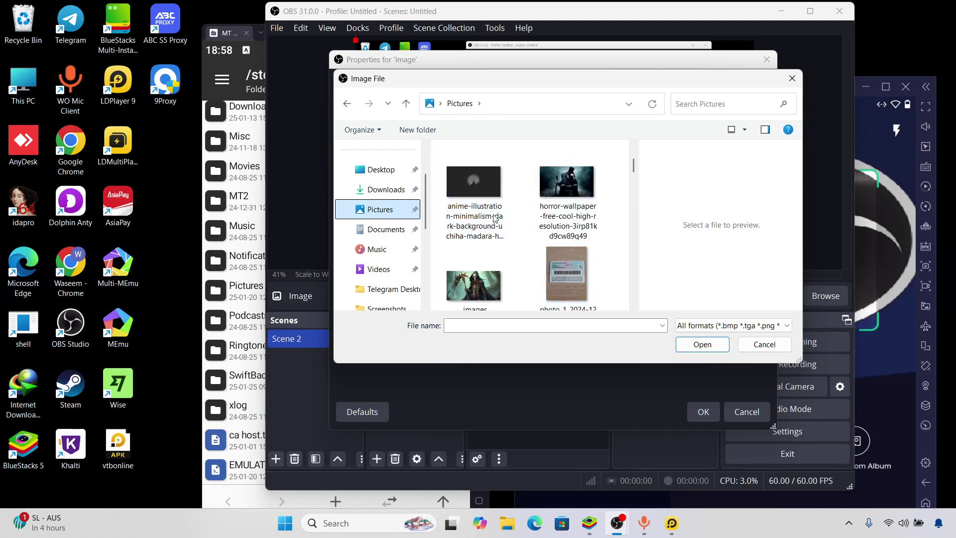
pyautogui.click(566, 277)
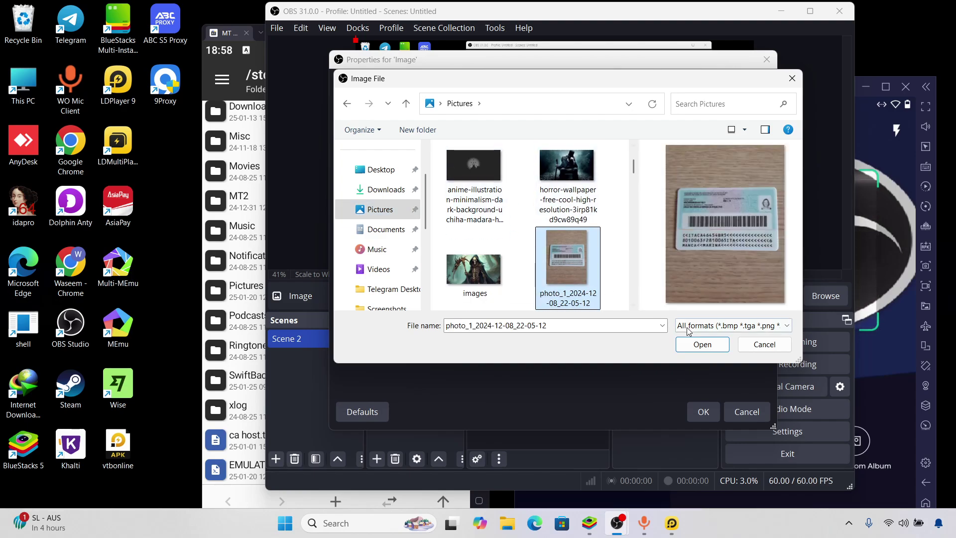
pyautogui.click(696, 344)
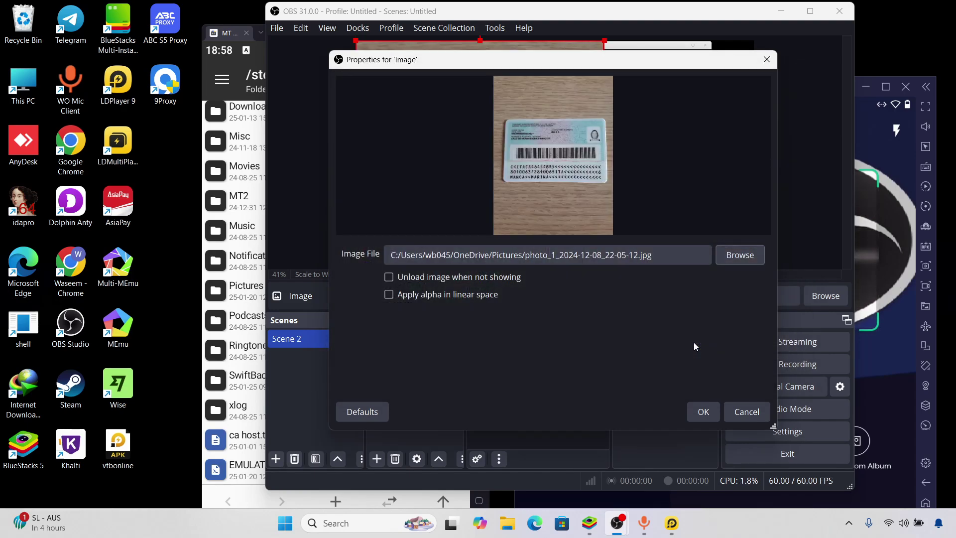
pyautogui.click(703, 411)
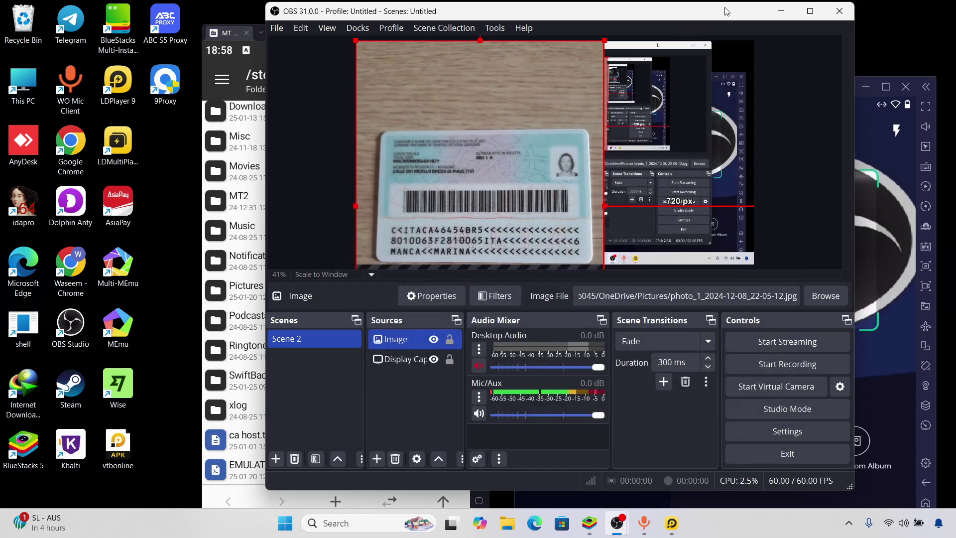
# Step: Move the OBS window clear of the emulator's app view and start the virtual camera
pyautogui.moveTo(725, 11); pyautogui.dragTo(479, 25)
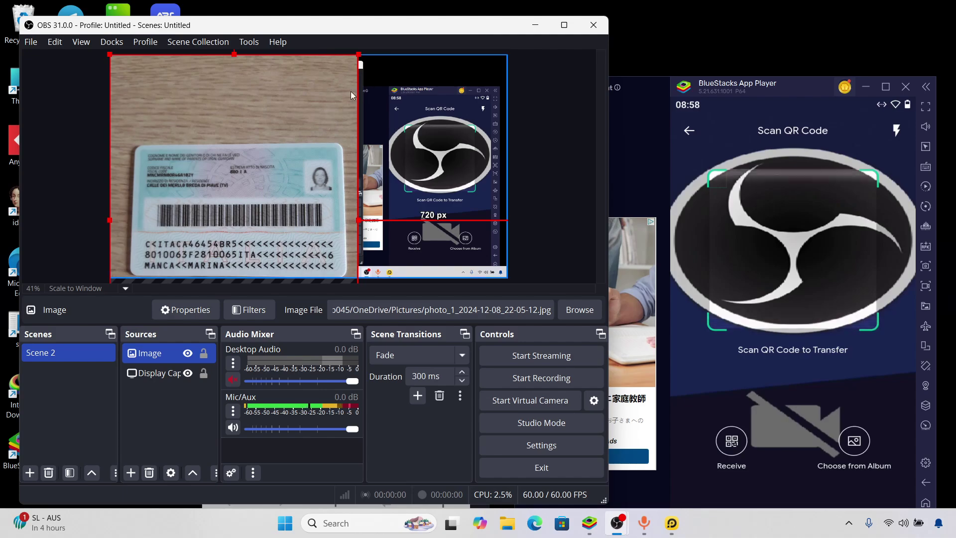
pyautogui.moveTo(285, 202)
pyautogui.mouseDown()
pyautogui.moveTo(324, 204)
pyautogui.moveTo(292, 198)
pyautogui.mouseUp()
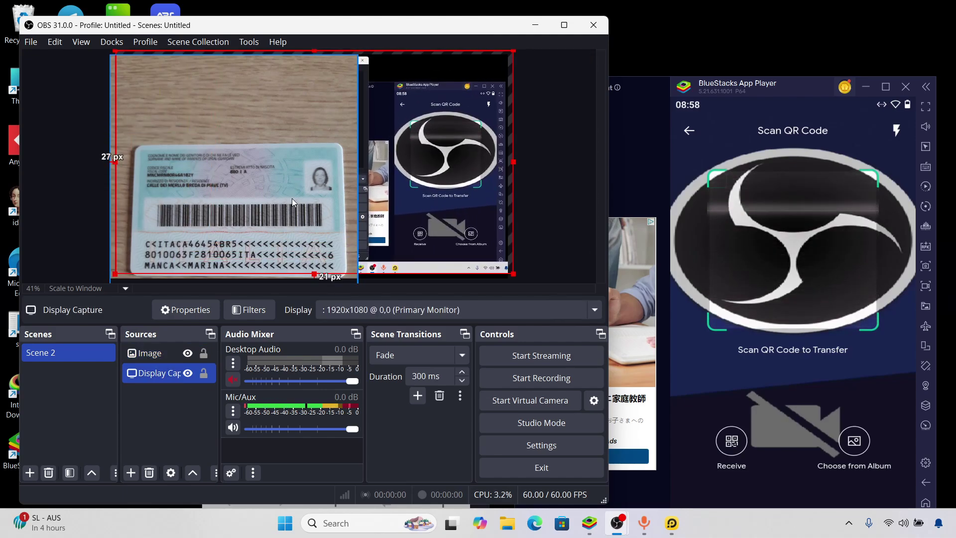
pyautogui.click(542, 402)
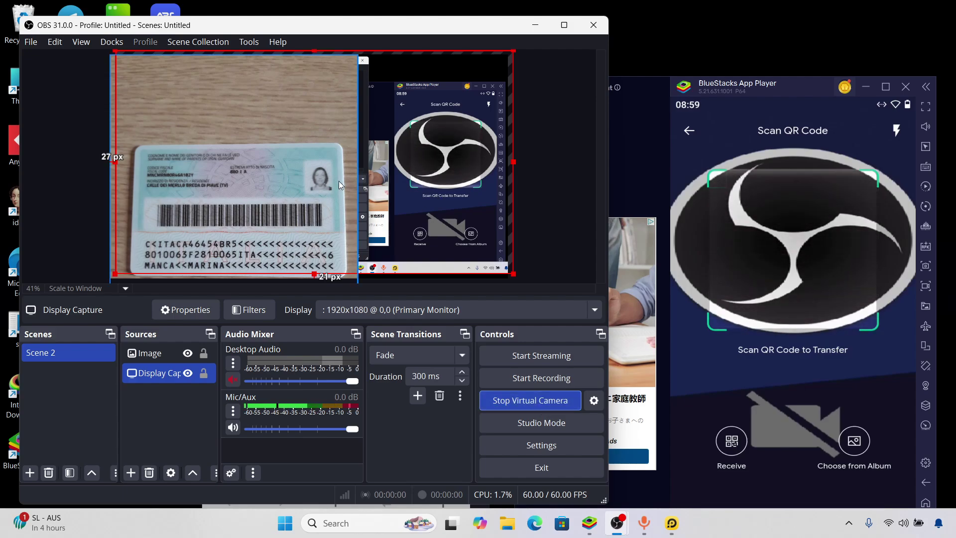
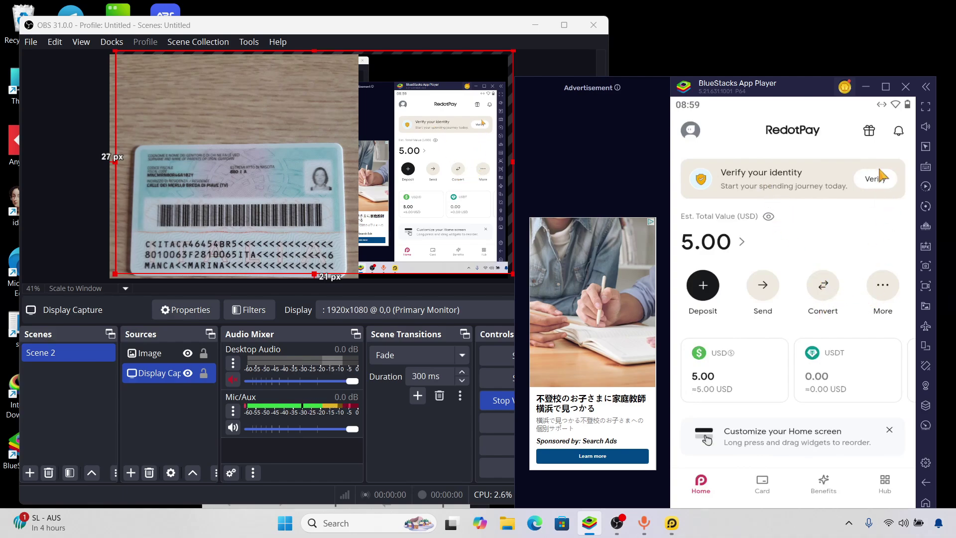
# Step: View the security requirement for RedotPay's identity verification and return to the home page
pyautogui.click(879, 180)
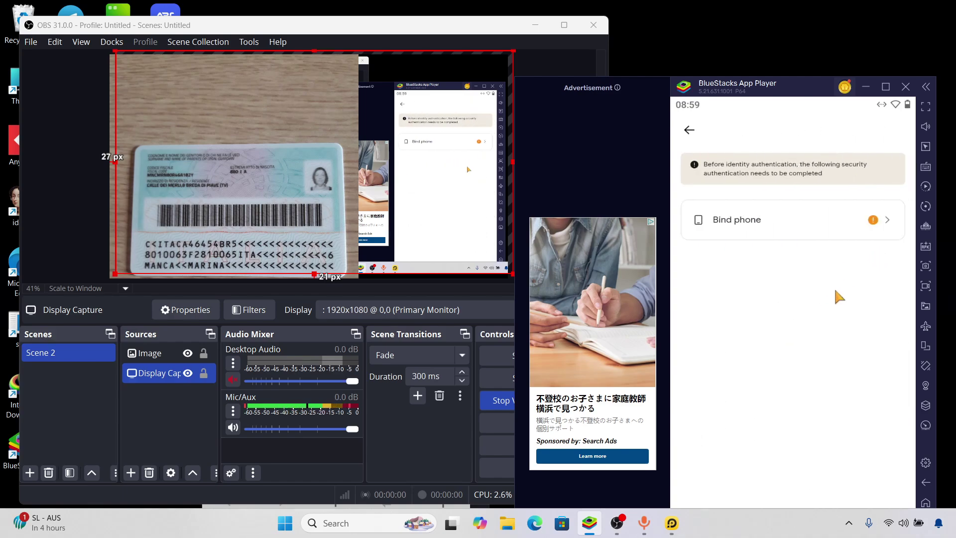
pyautogui.click(691, 130)
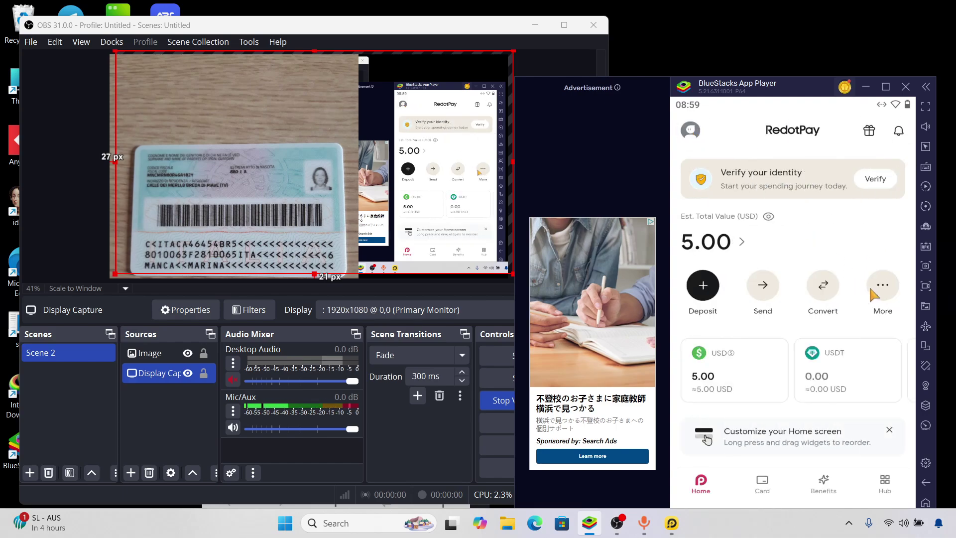
# Step: Check the virtual camera feed in RedotPay's QR code scanner and shift the display capture to about 359 px from the canvas's left edge
pyautogui.click(872, 294)
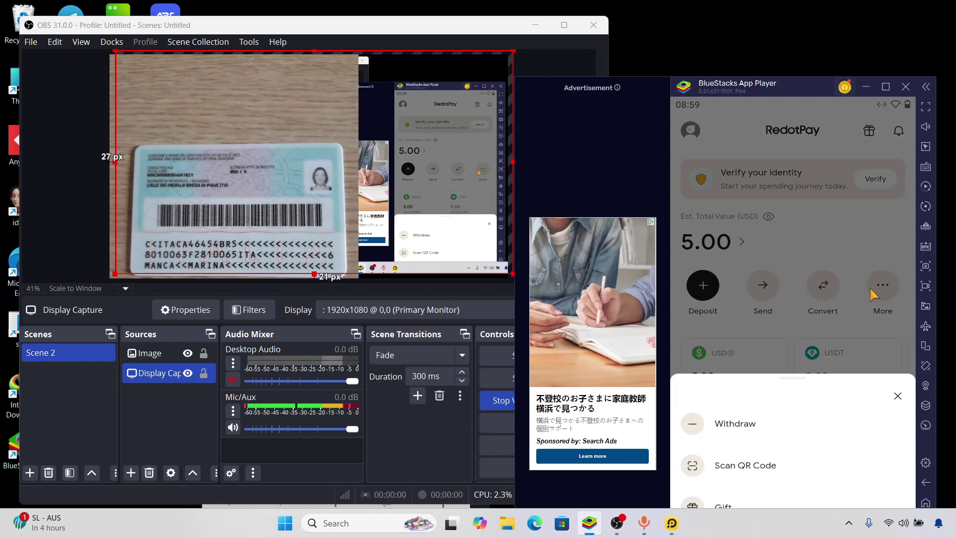
pyautogui.click(794, 449)
pyautogui.click(261, 218)
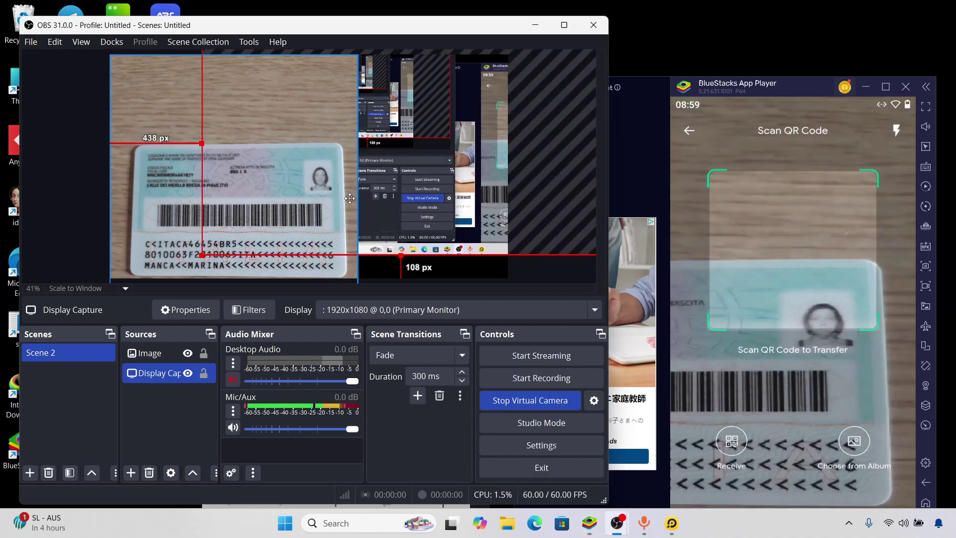
pyautogui.moveTo(350, 199); pyautogui.dragTo(331, 200)
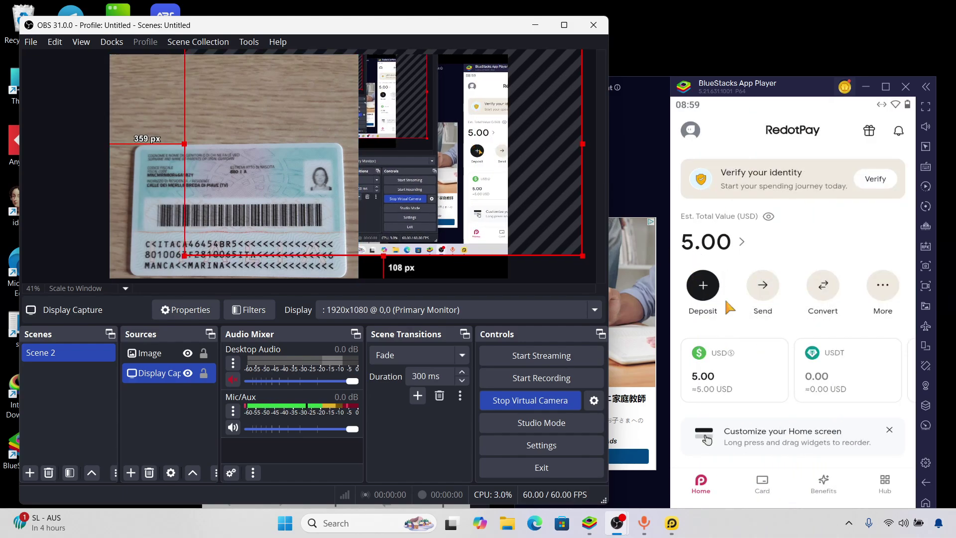
# Step: Reopen RedotPay's QR code scanner and move the OBS image source up, about 39 px from the canvas's left edge
pyautogui.click(876, 294)
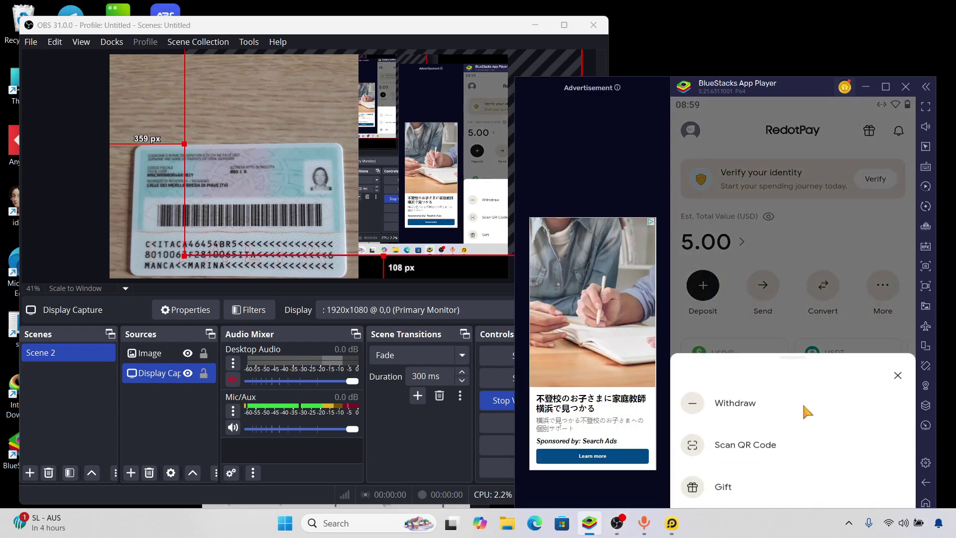
pyautogui.click(782, 444)
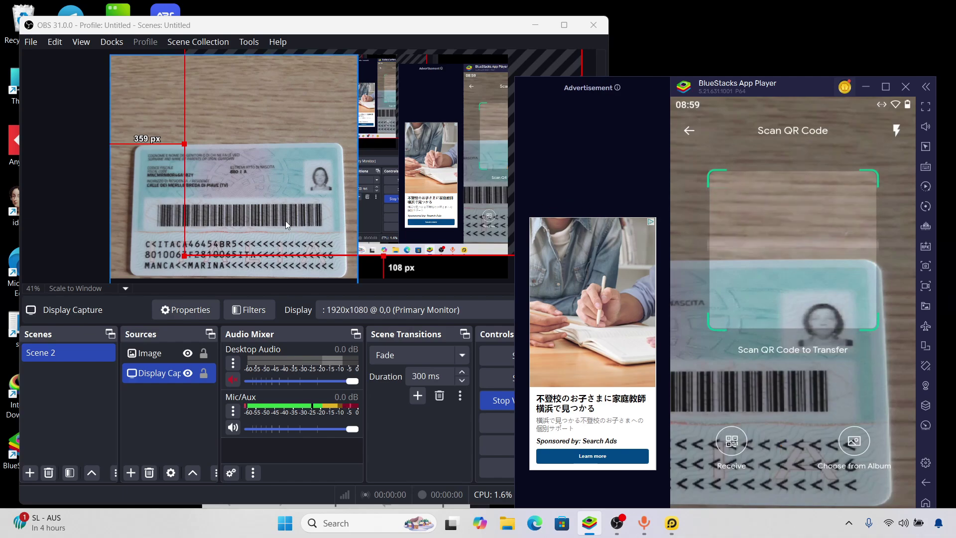
pyautogui.click(285, 220)
pyautogui.moveTo(285, 220); pyautogui.dragTo(293, 158)
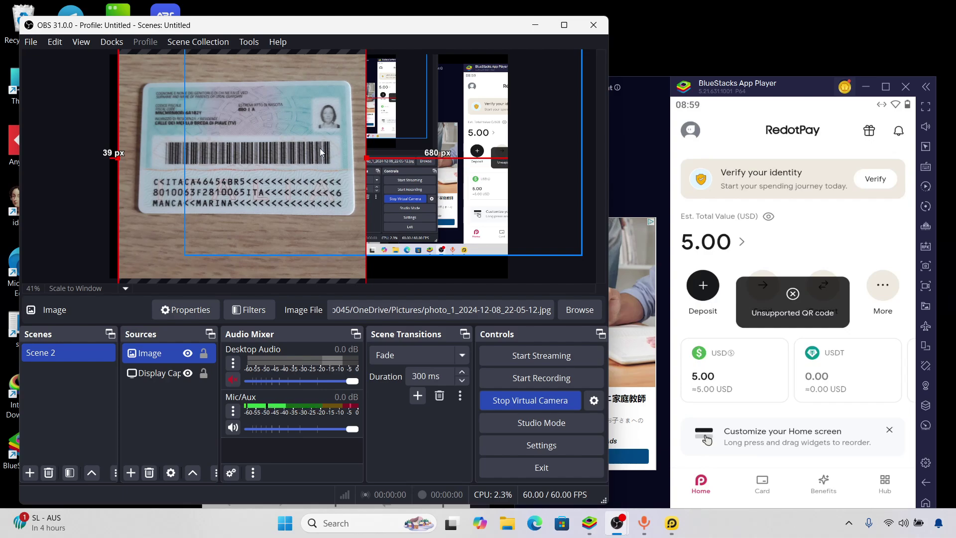
# Step: View RedotPay's physical card page and return to the home page
pyautogui.click(769, 483)
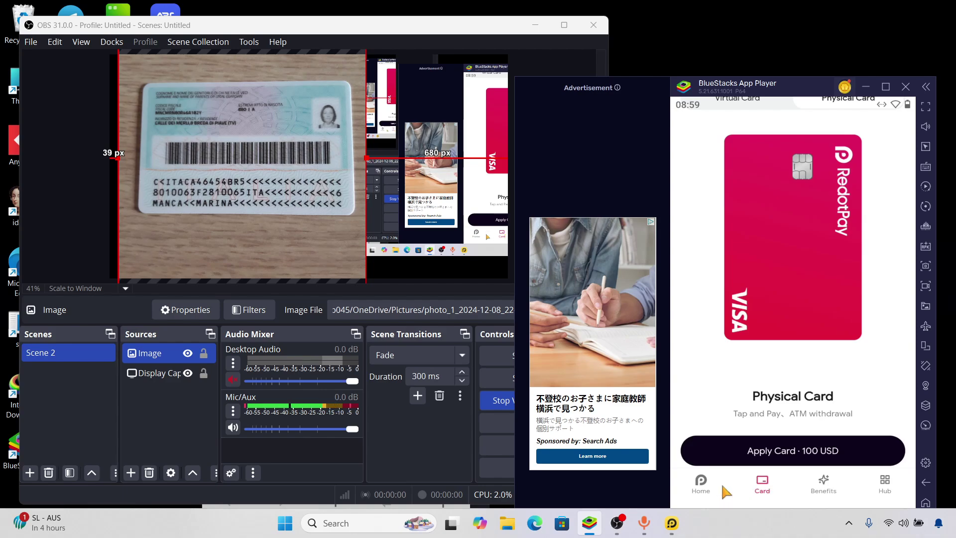
pyautogui.click(701, 486)
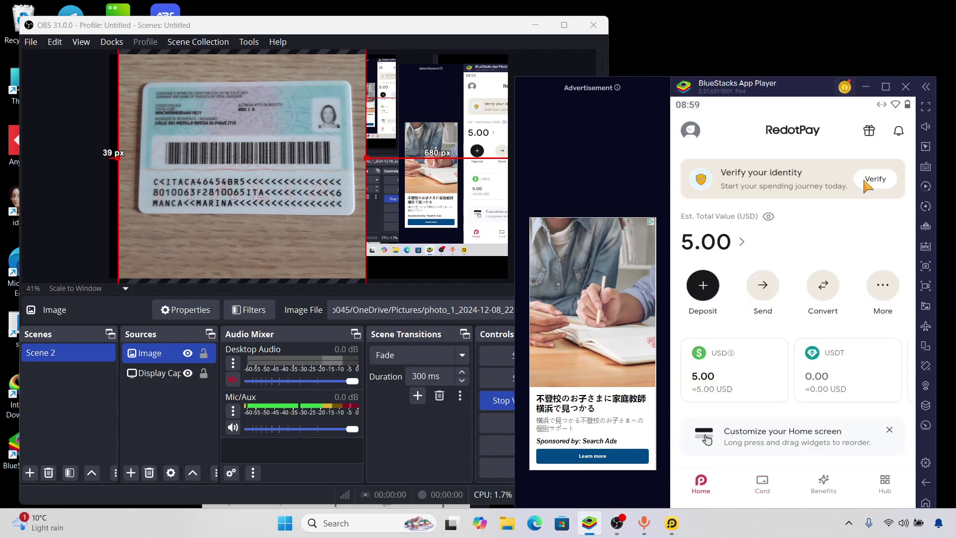